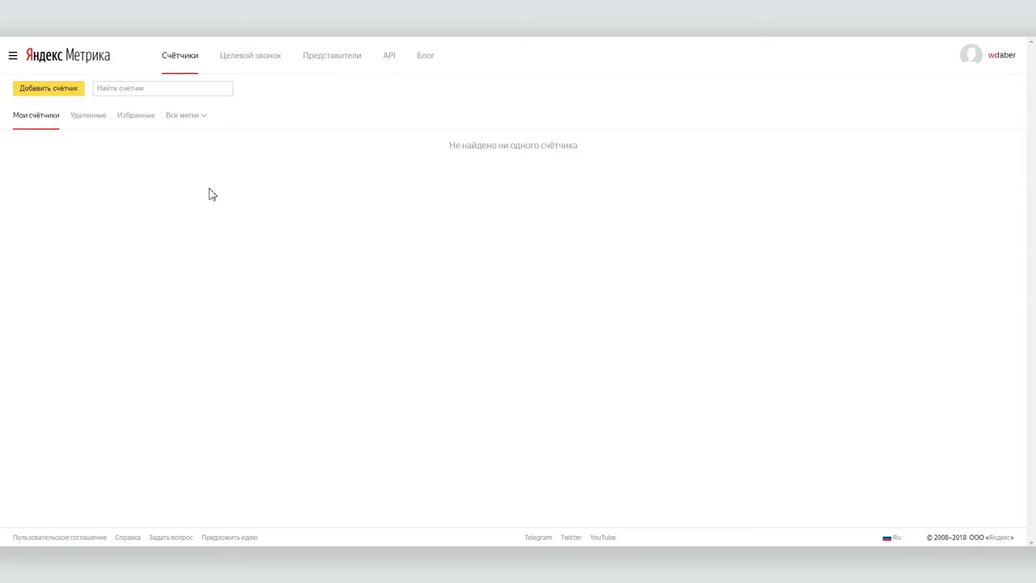
- Create a new counter named Suelta for the site suelta.ru, accepting the user agreement
left_click(38, 91)
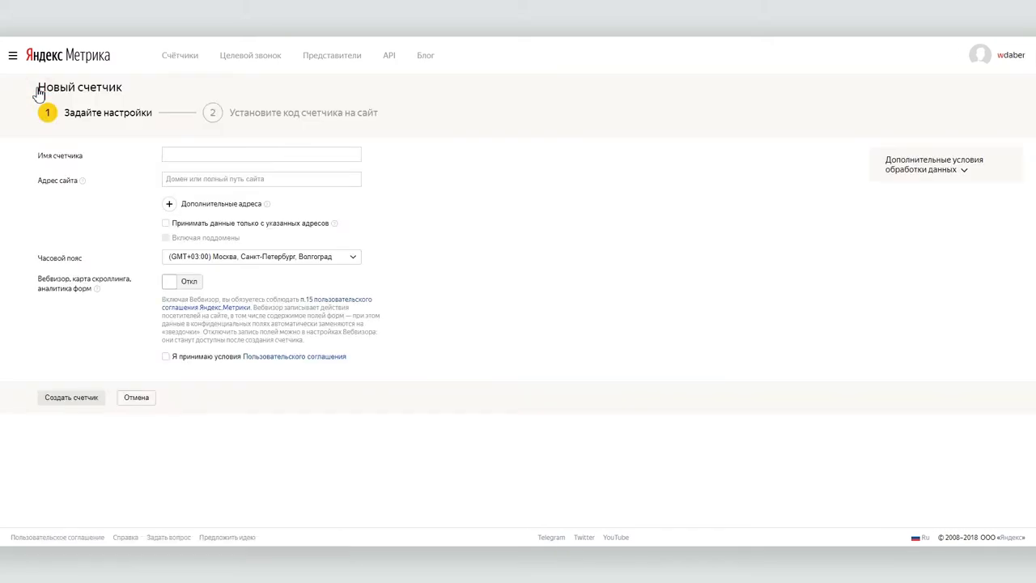
left_click(208, 153)
type("Suelta")
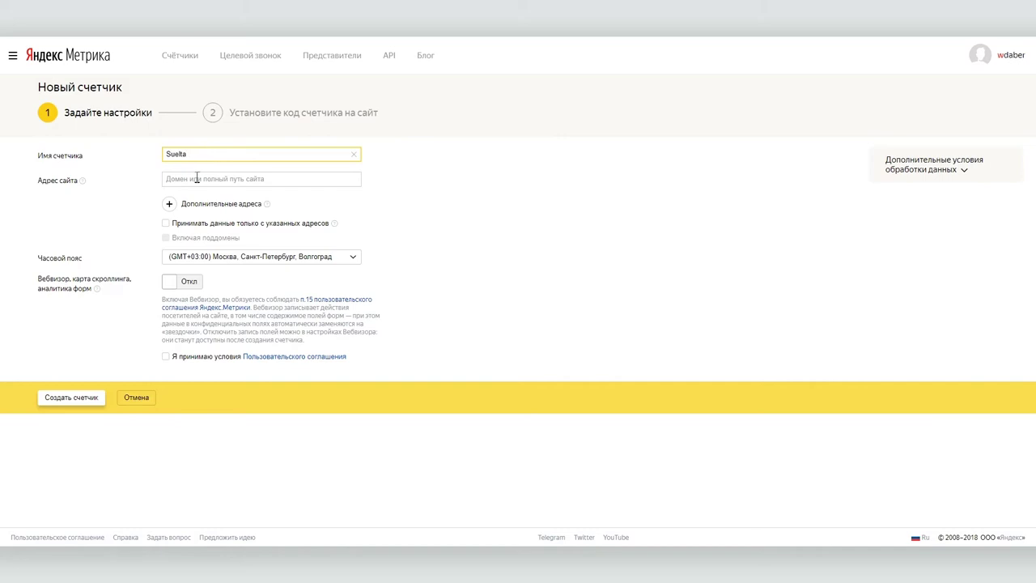
left_click(196, 178)
type("https://suelta.ru")
left_click(69, 396)
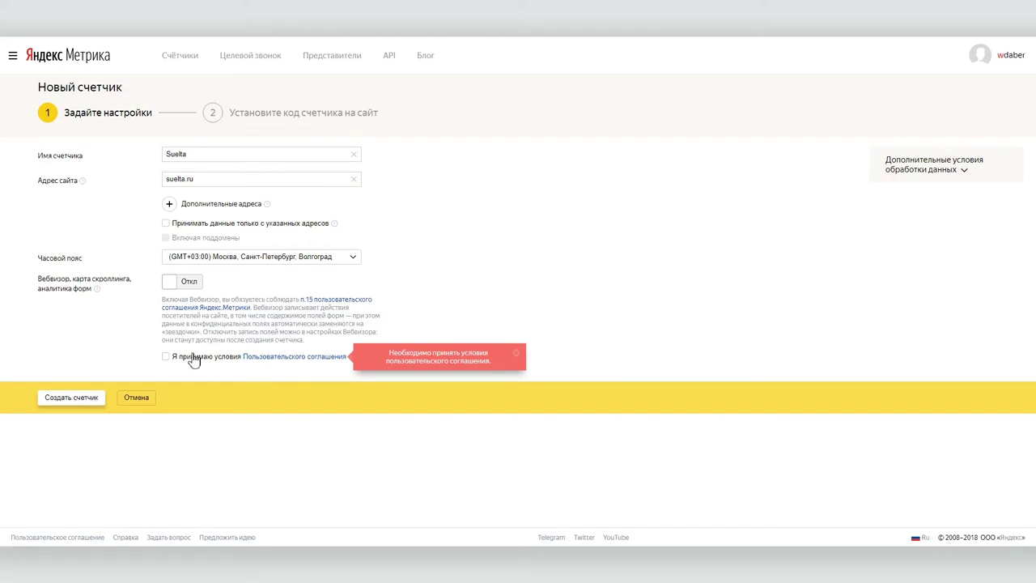
left_click(165, 357)
left_click(74, 400)
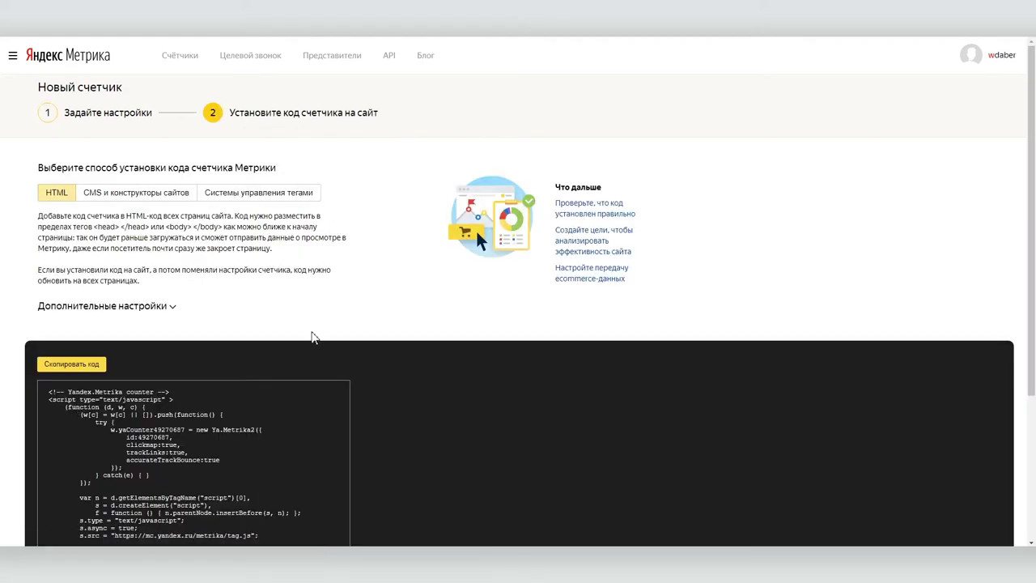
- Choose tag management systems (Системы управления тегами) as the code installation method and read the Google Tag Manager instructions
scroll(313, 333, "down", 3)
scroll(312, 333, "up", 3)
left_click(245, 194)
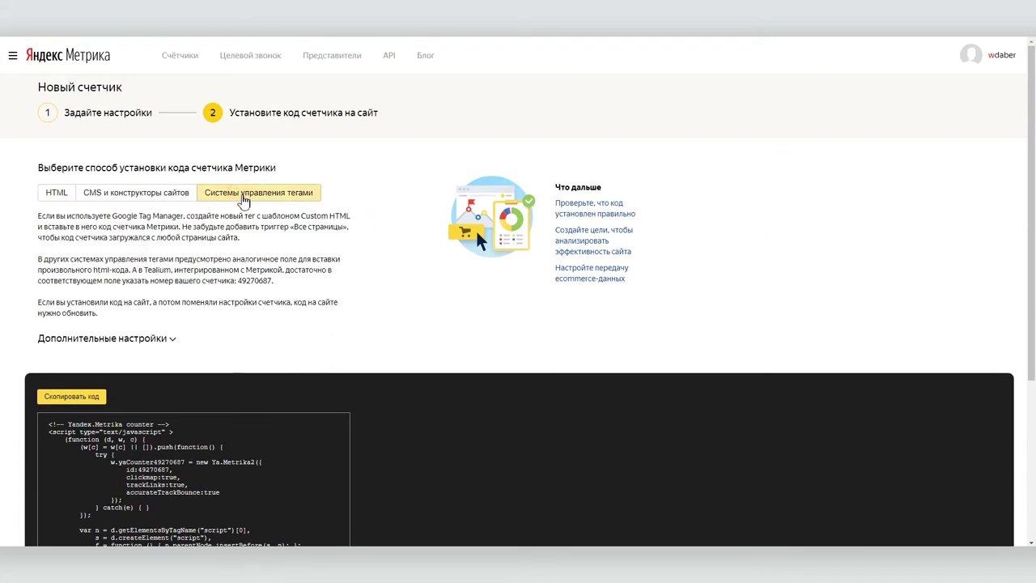
left_click_drag(113, 215, 183, 215)
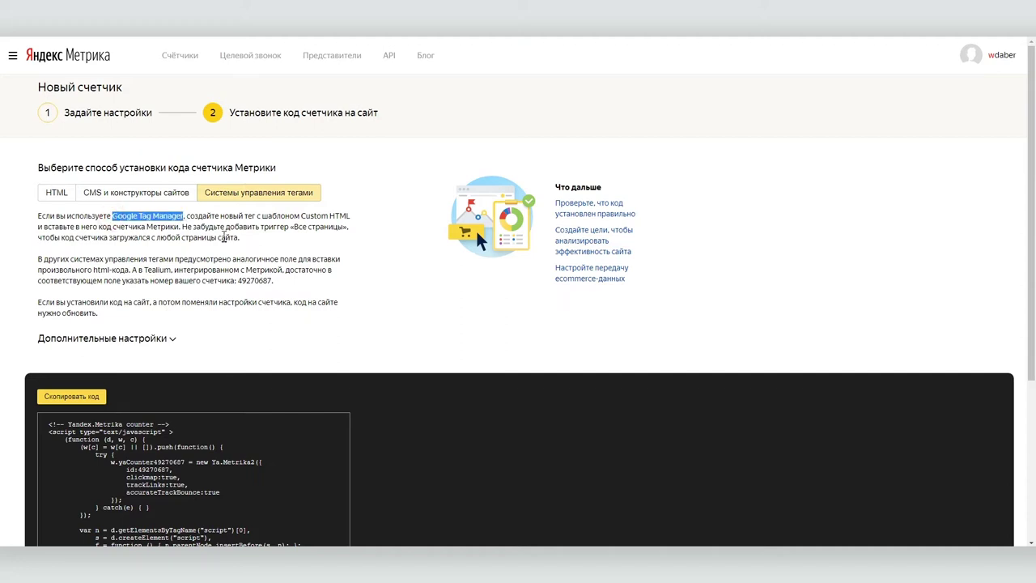
- Switch to Google Tag Manager and start a new tag of the custom HTML type (Пользовательский HTML)
key("ctrl+Left")
left_click(195, 176)
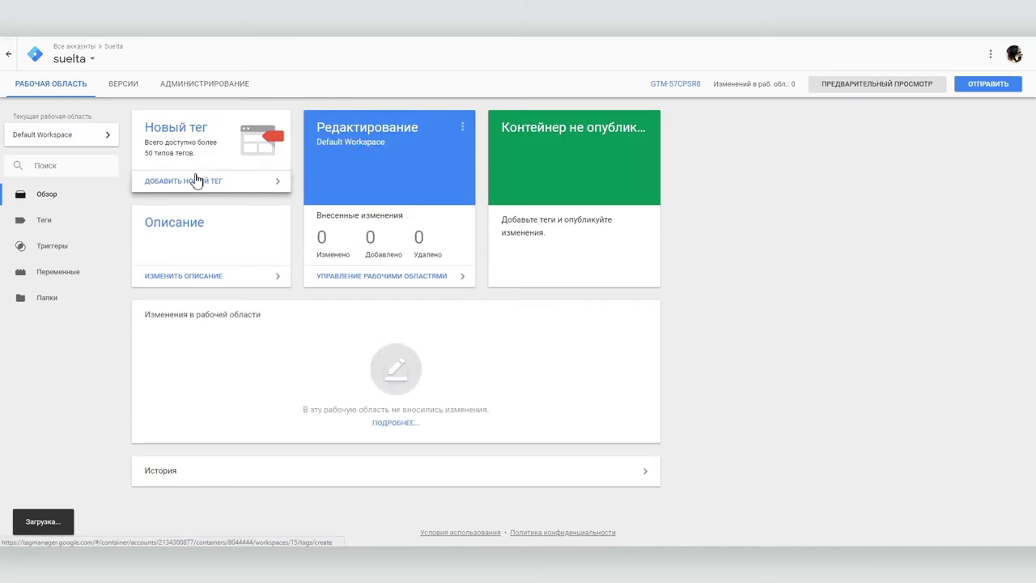
left_click(195, 181)
left_click(626, 149)
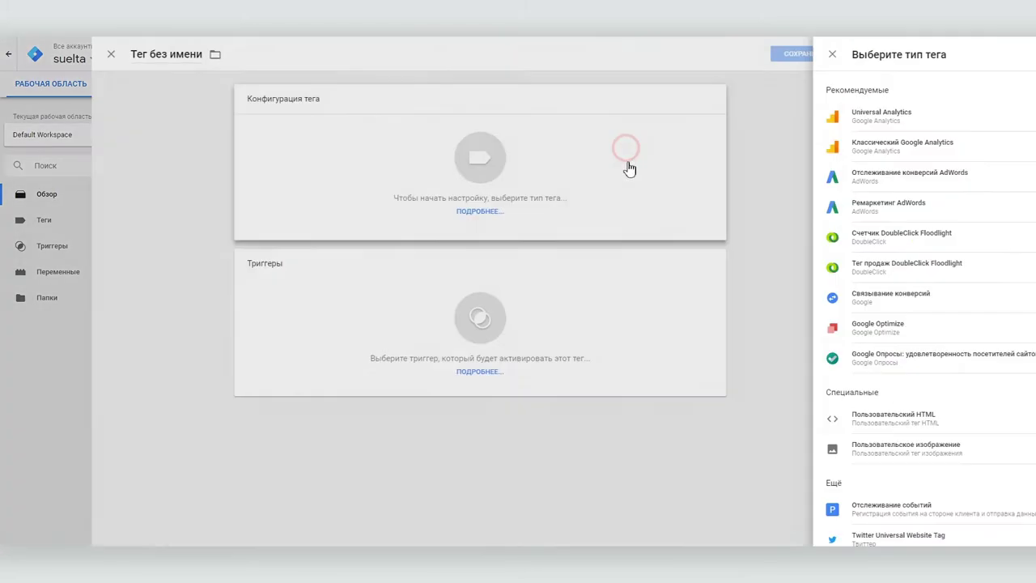
scroll(780, 225, "down", 1)
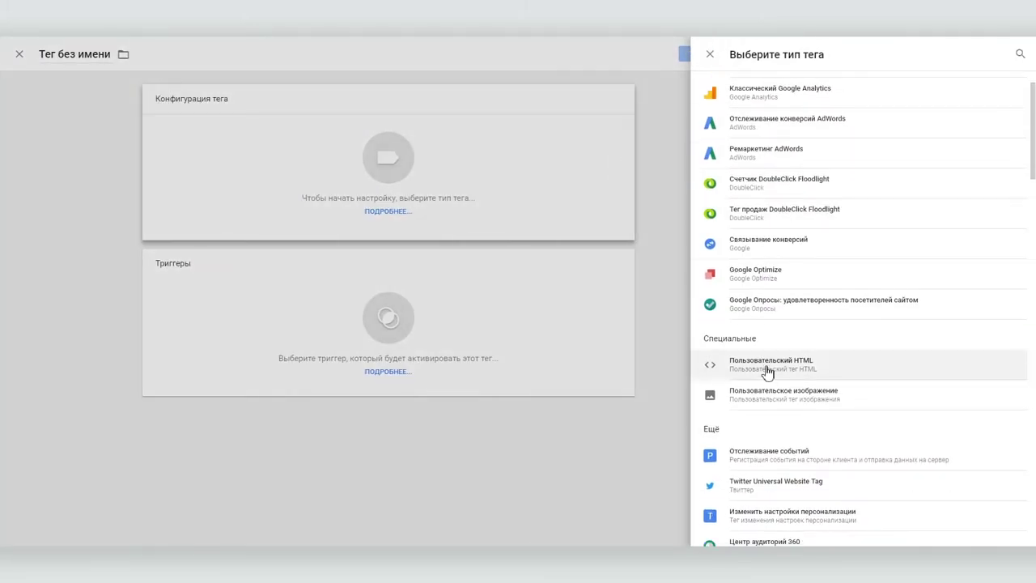
left_click(766, 364)
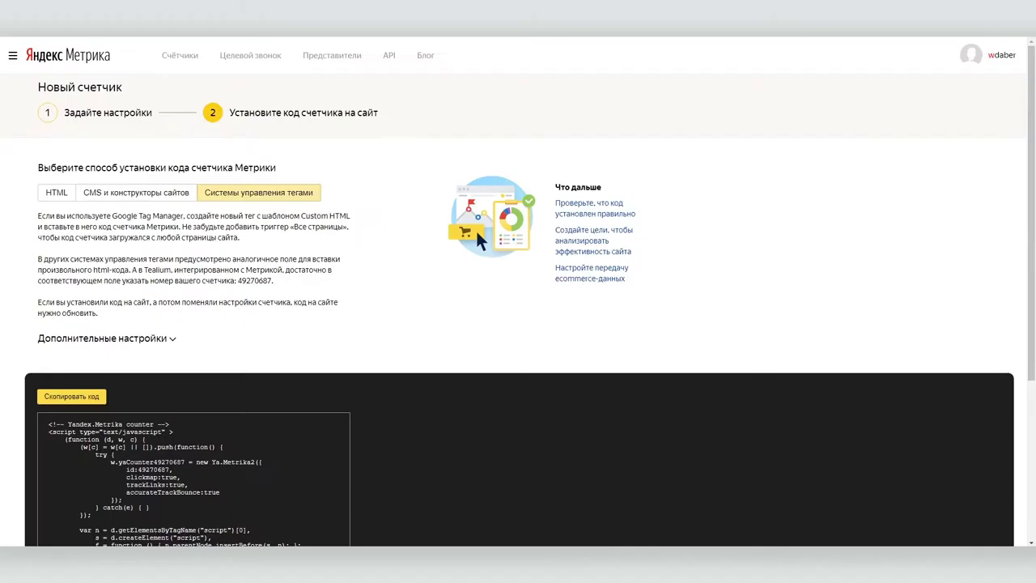
- Copy the counter code from Yandex Metrica into the tag's HTML and save the tag as "Яндекс Метрика"
left_click(92, 393)
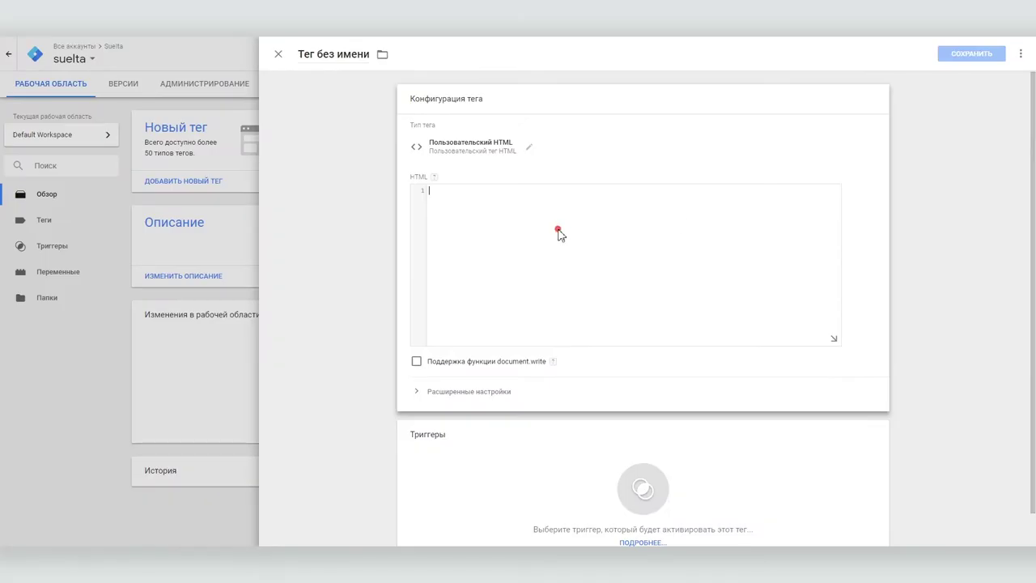
left_click(559, 230)
key("ctrl+v")
left_click(342, 52)
type("Яндекс")
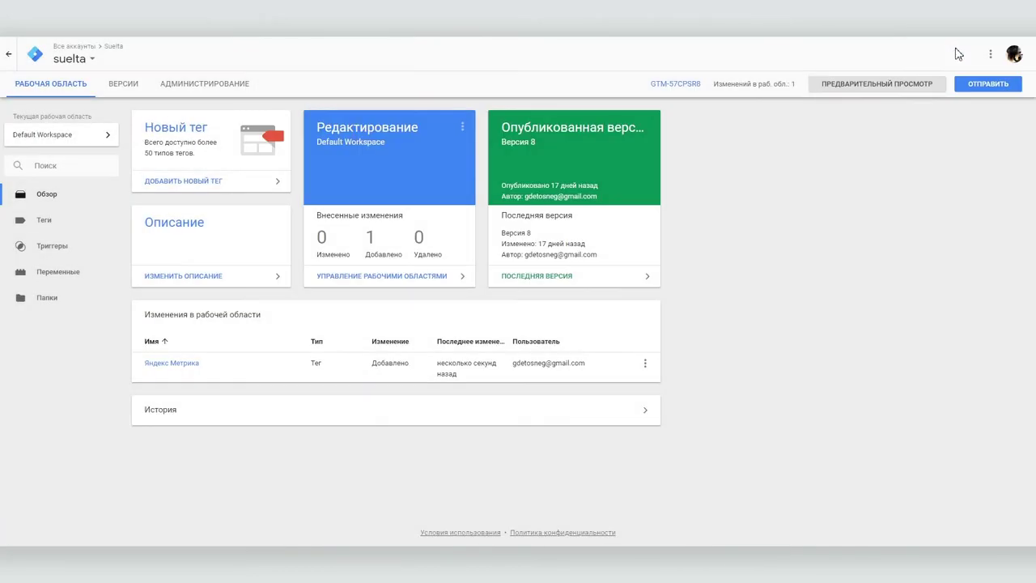
- Turn on workspace preview and publish the changes as a version named "Добавлена Яндекс Метрика"
left_click(871, 86)
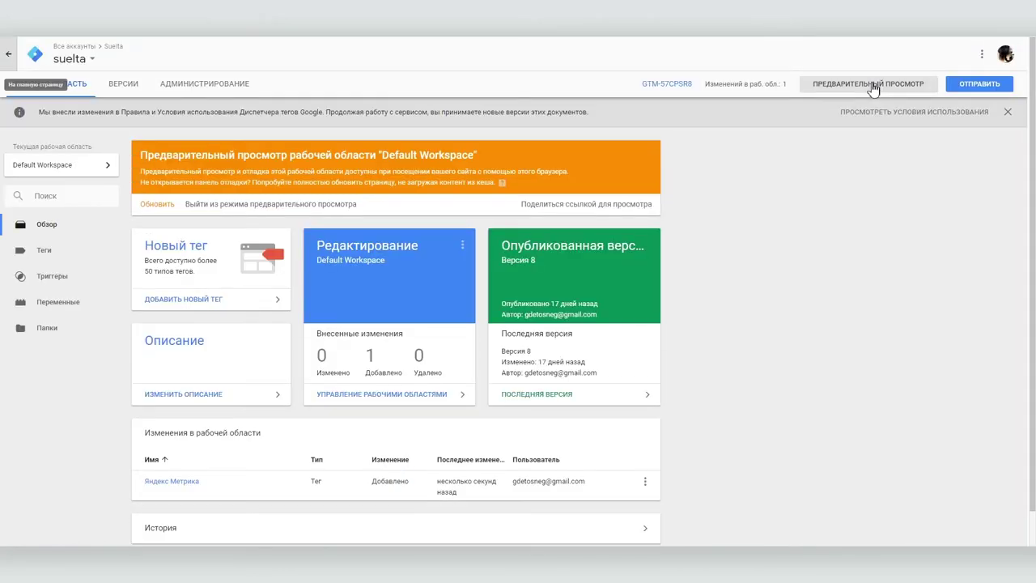
left_click(979, 83)
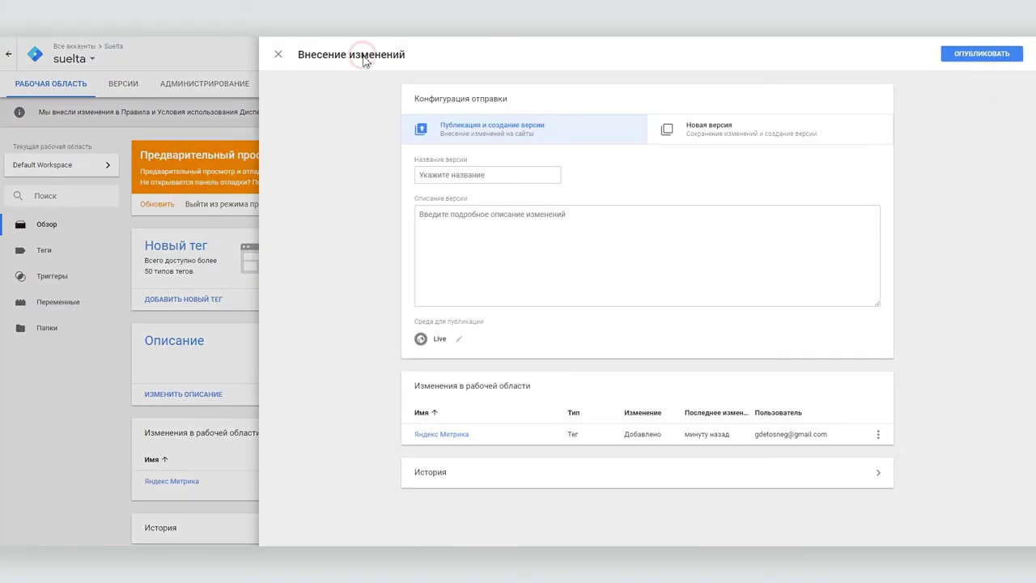
left_click(466, 175)
type("Добавлена")
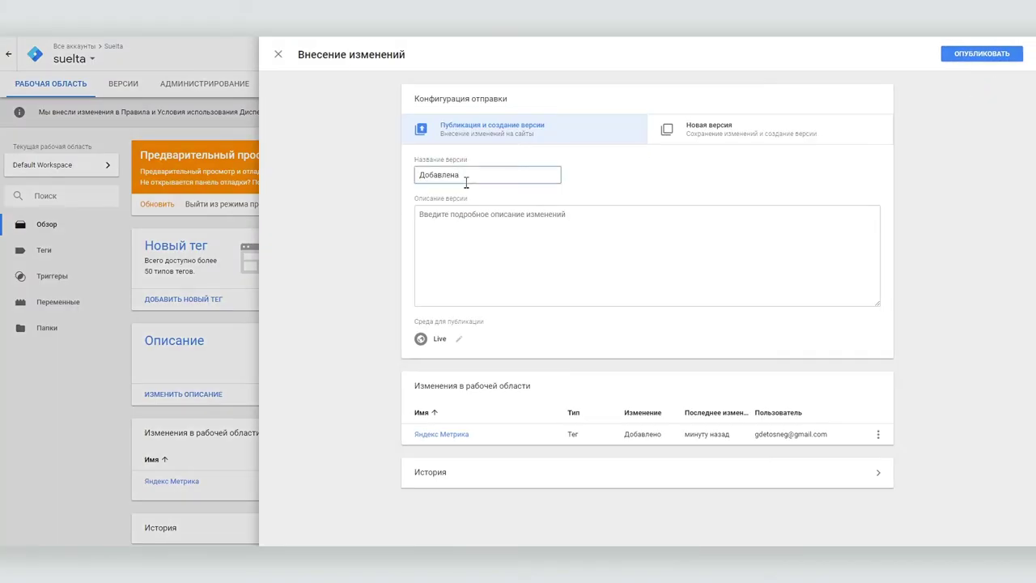
type("Яндекс Метрика")
left_click(981, 54)
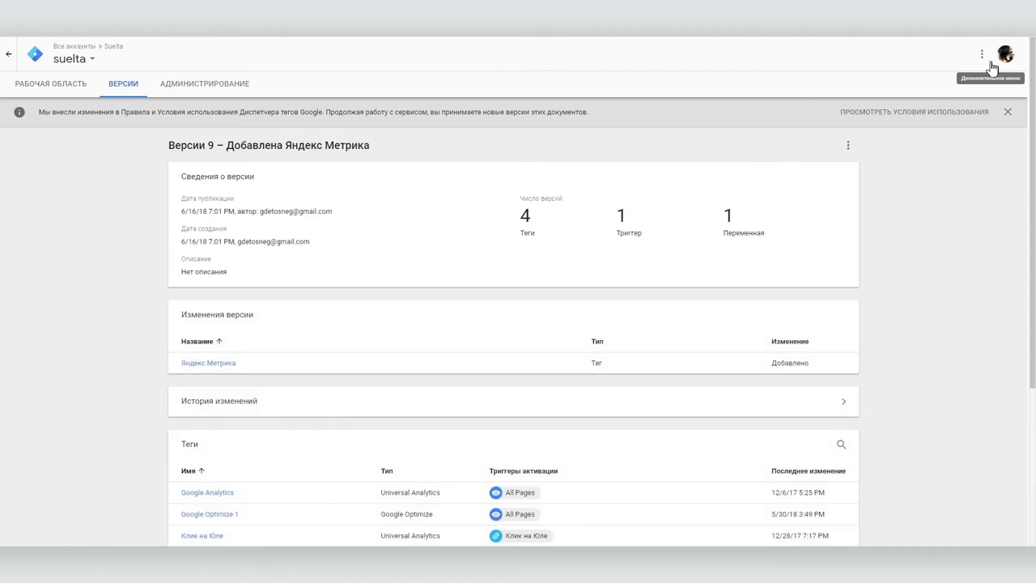
scroll(943, 289, "down", 3)
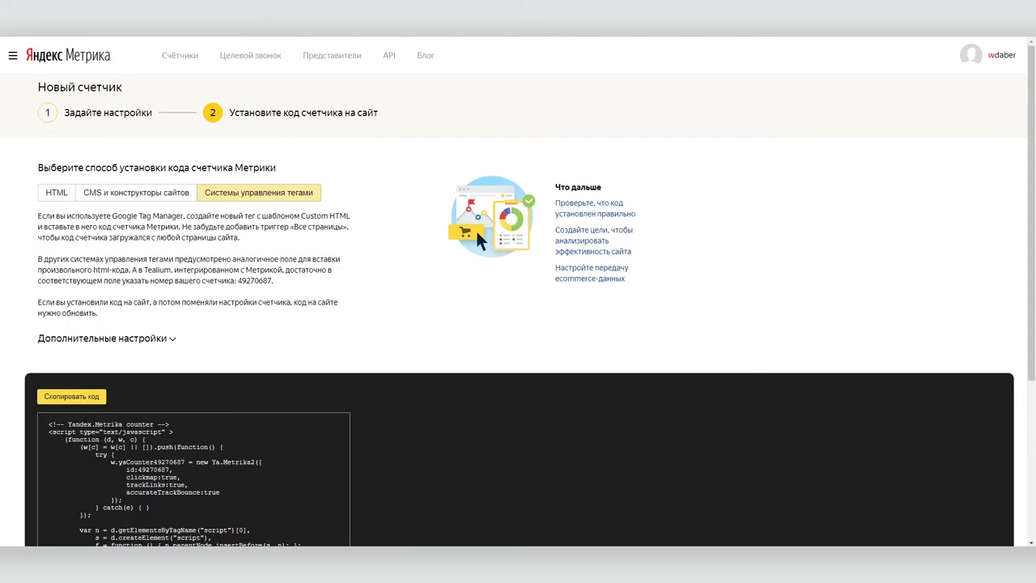
- Switch back to Yandex Metrica, finish the counter setup, and check the Suelta counter's installation status
scroll(700, 305, "down", 3)
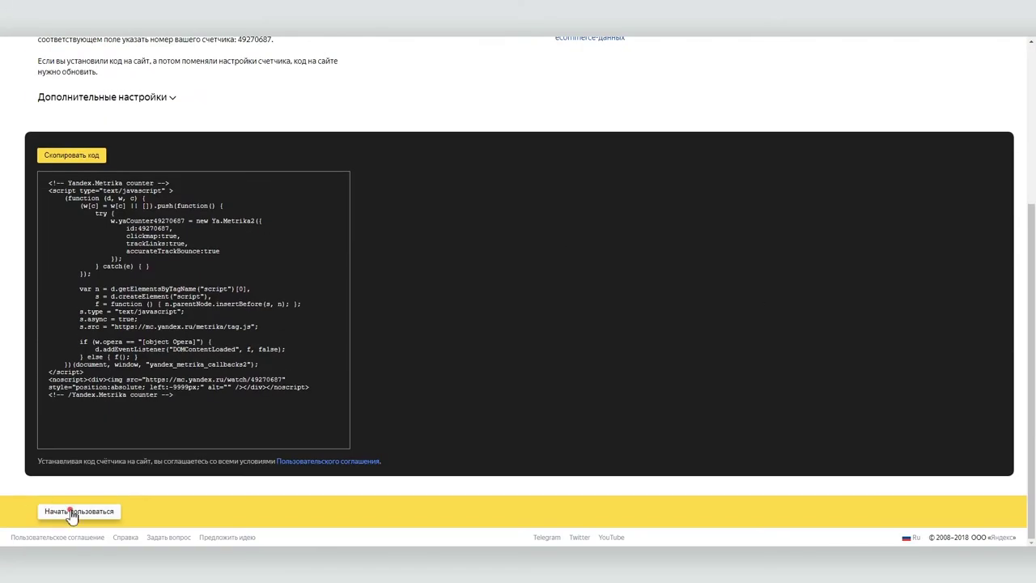
left_click(71, 510)
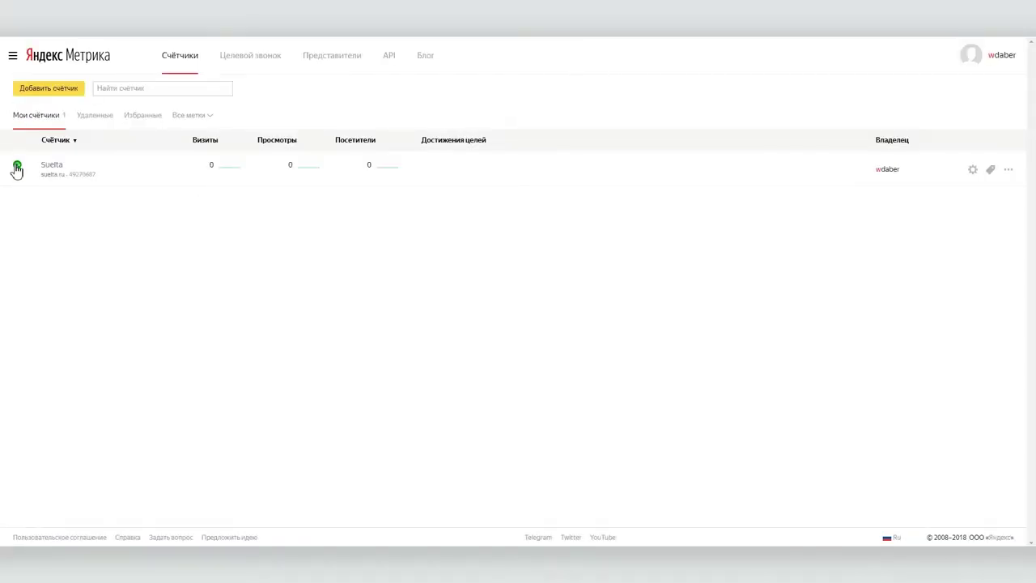
mouse_move(17, 171)
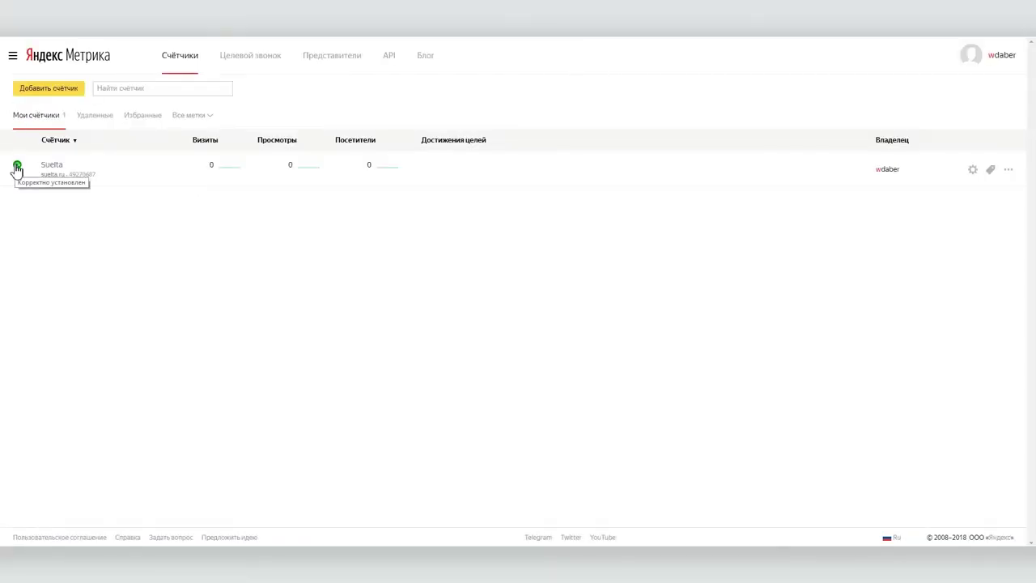
- Open the Suelta counter and look through the widgets on its summary page
left_click(52, 166)
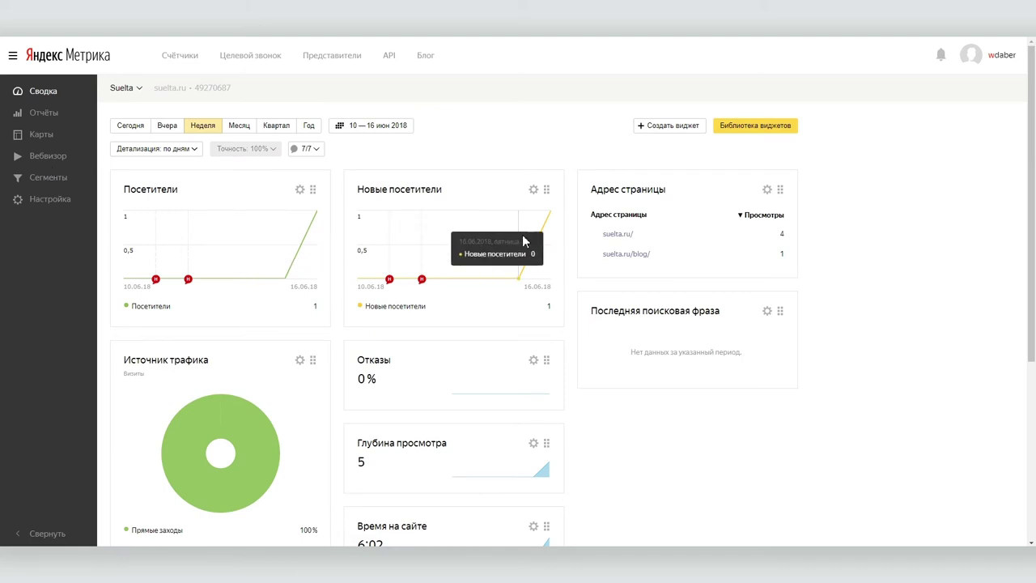
scroll(891, 339, "down", 1)
scroll(892, 339, "down", 3)
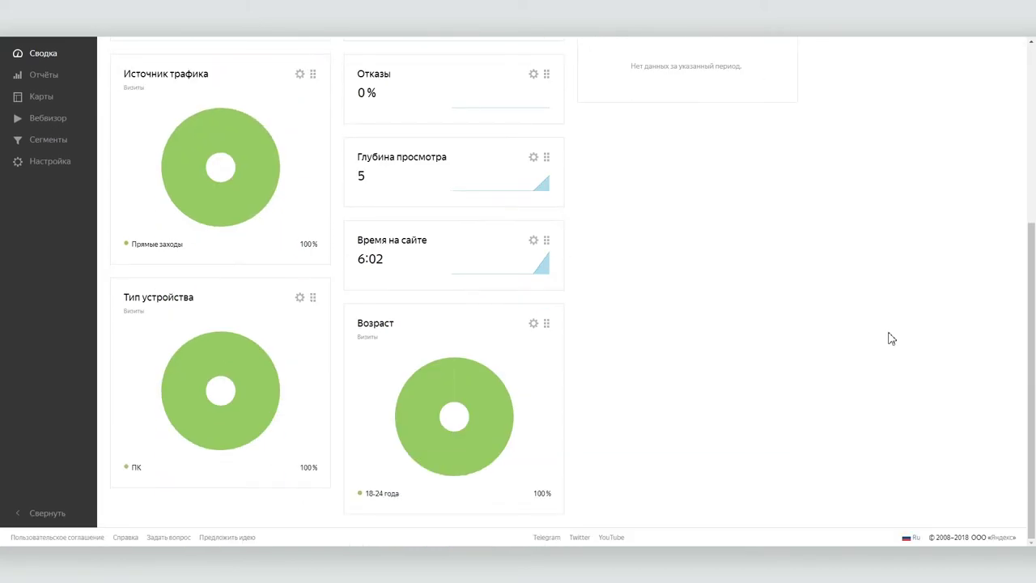
scroll(891, 339, "up", 4)
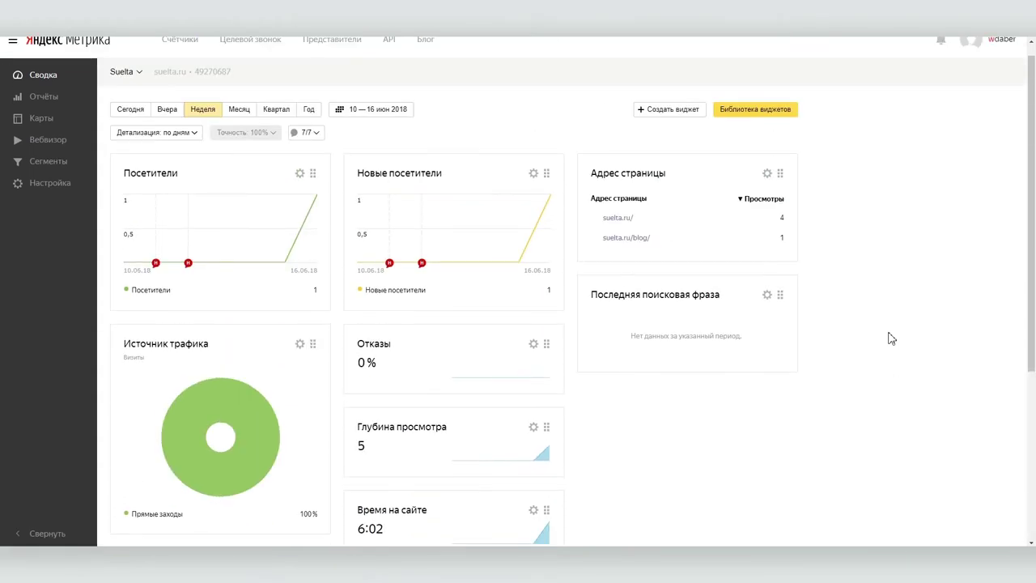
scroll(891, 338, "up", 1)
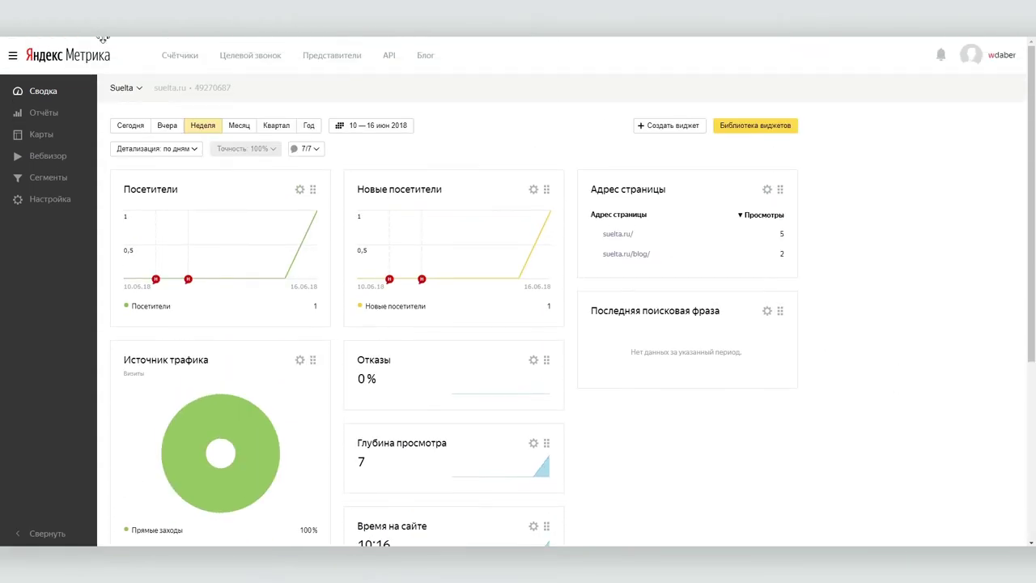
- Open the standard monitoring report on page load time (Время загрузки страниц) and examine its per-page table
left_click(42, 115)
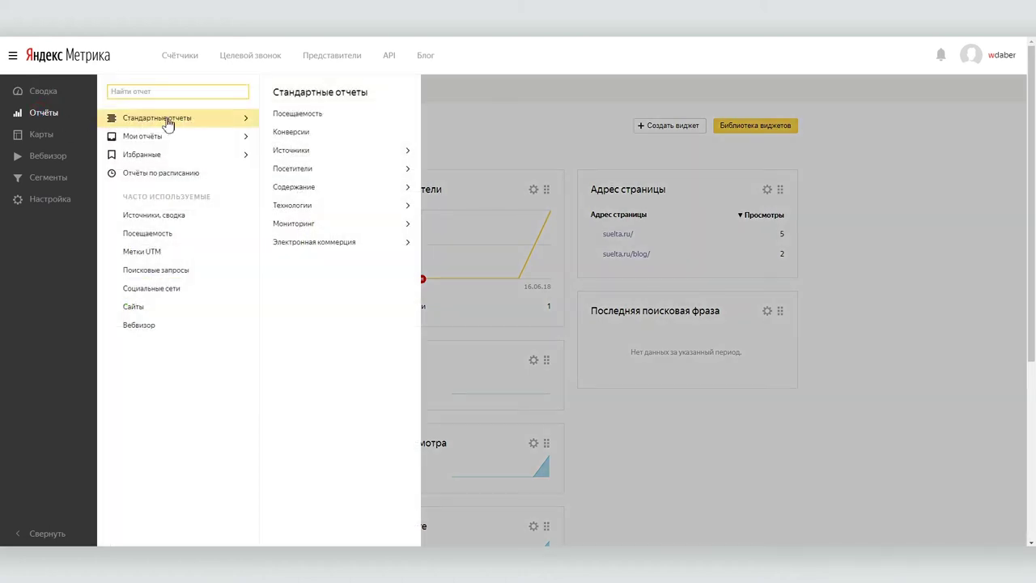
mouse_move(322, 174)
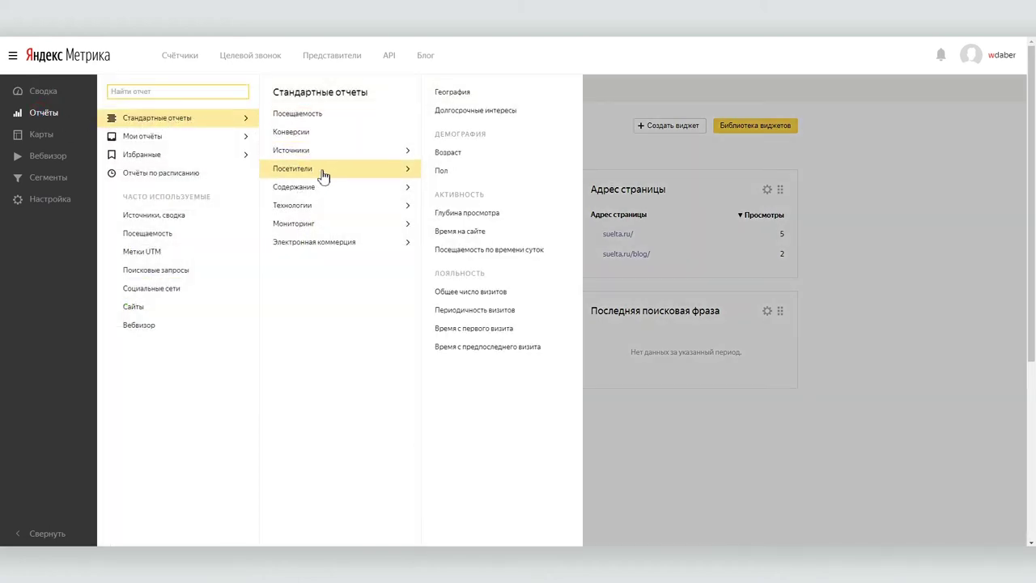
mouse_move(331, 226)
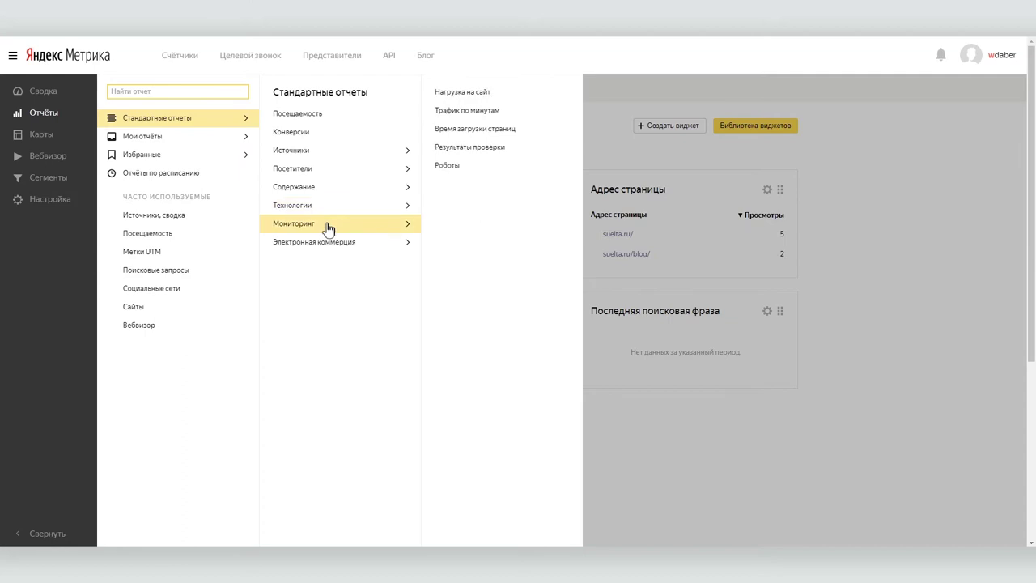
left_click(470, 131)
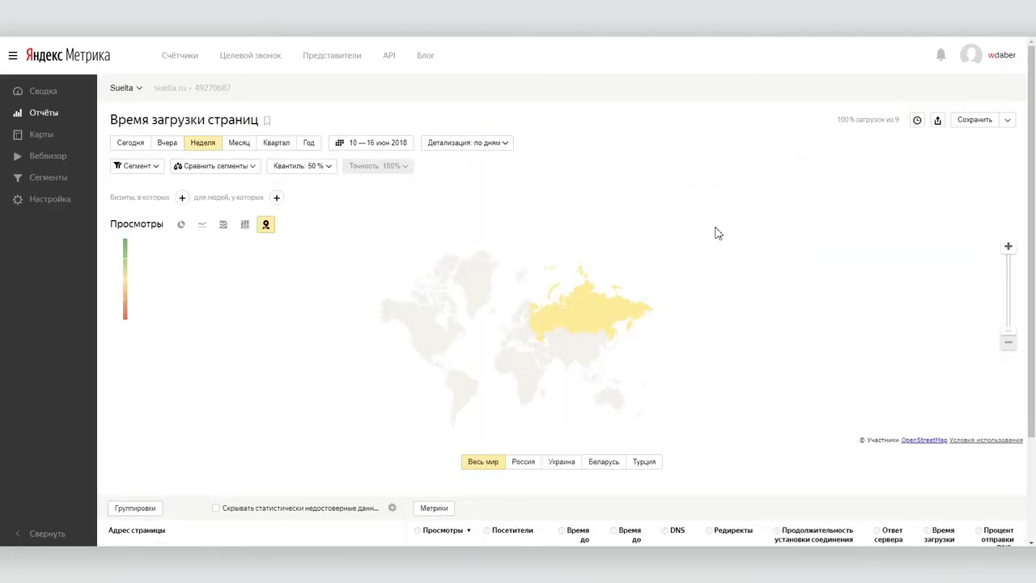
scroll(715, 233, "down", 2)
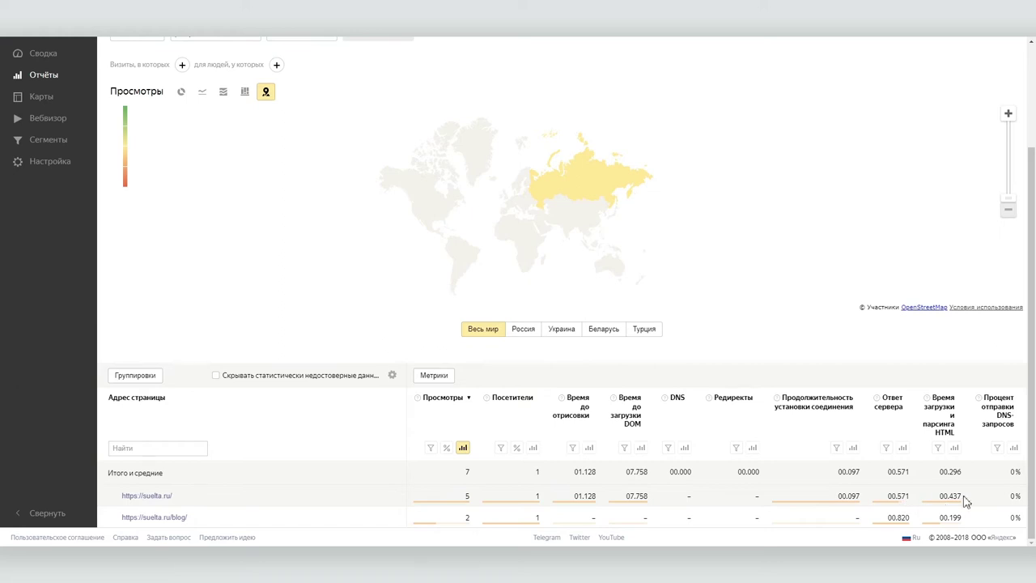
- Look through the frequently used reports, the available map types, and the Webvisor and segments pages
left_click(50, 78)
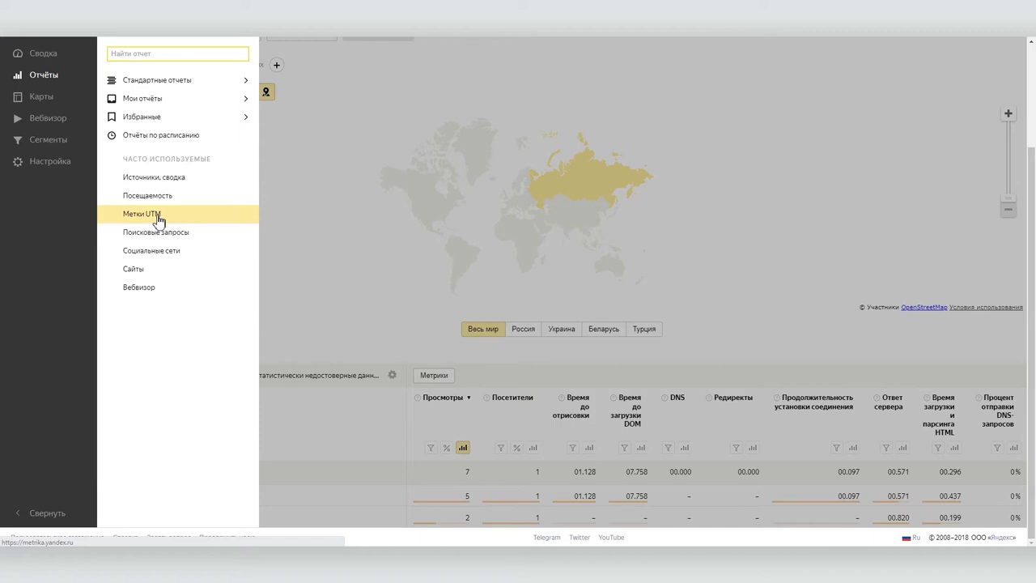
left_click(38, 101)
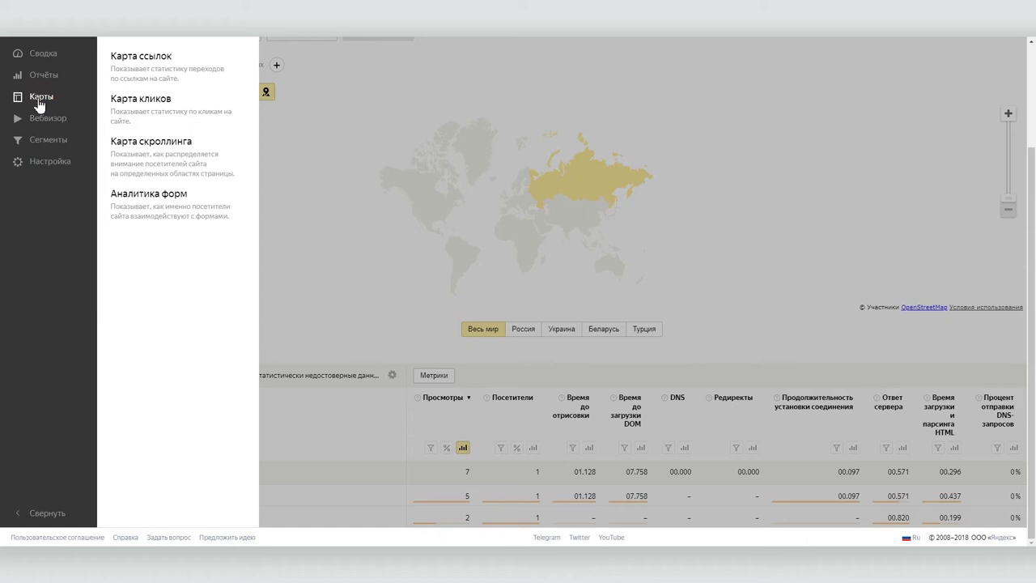
left_click(39, 118)
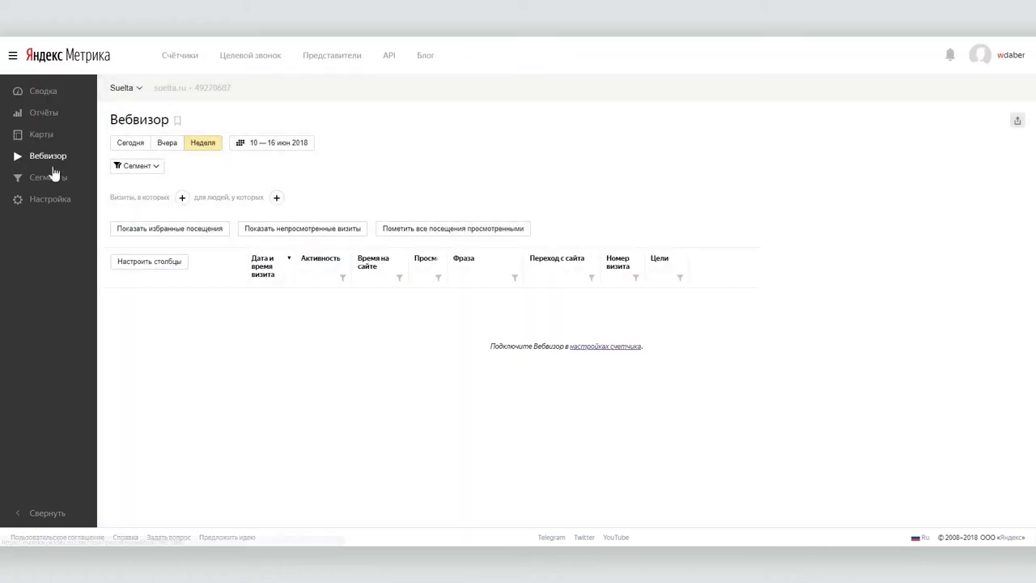
left_click(51, 178)
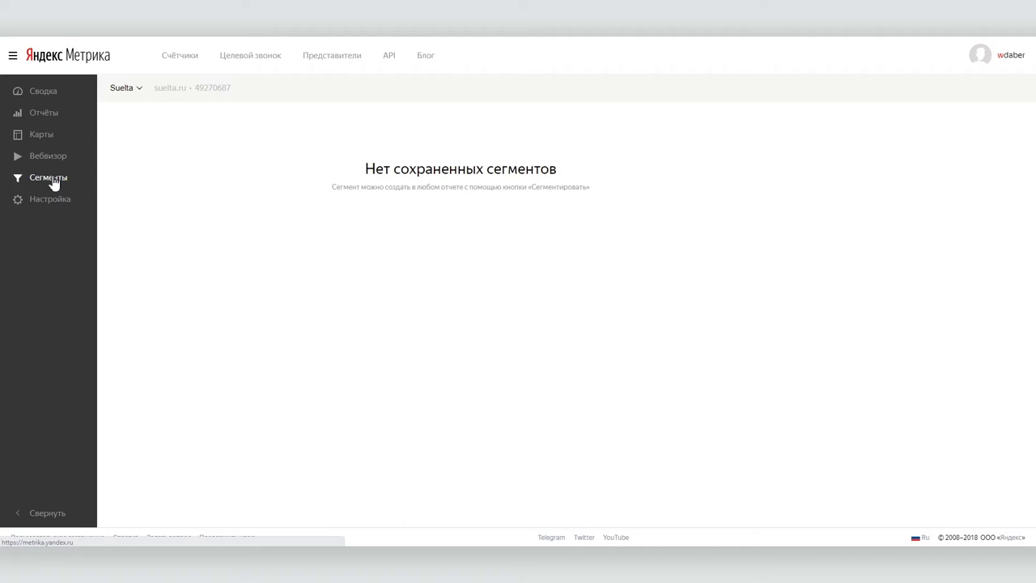
- Return to the counter summary and open the detailed visitors report (Посетители)
left_click(50, 95)
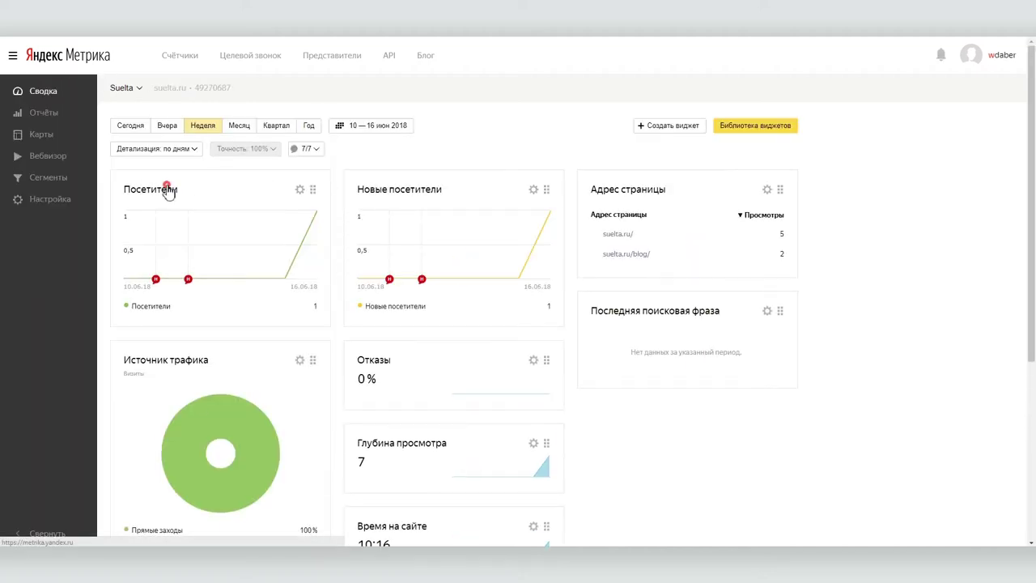
left_click(165, 189)
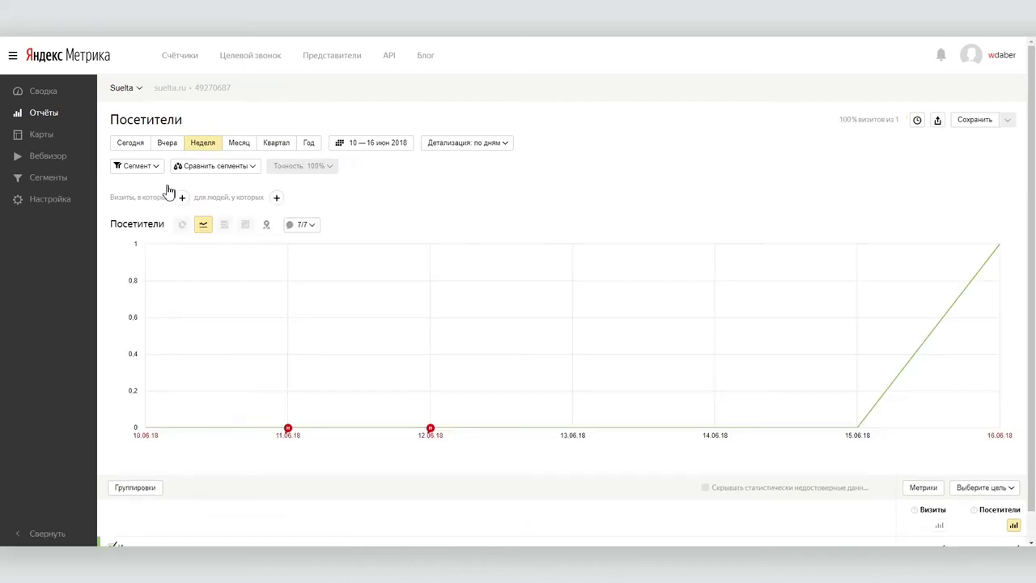
- Apply the ready-made segment Новые посетители to the visitors report
left_click(144, 168)
left_click(169, 296)
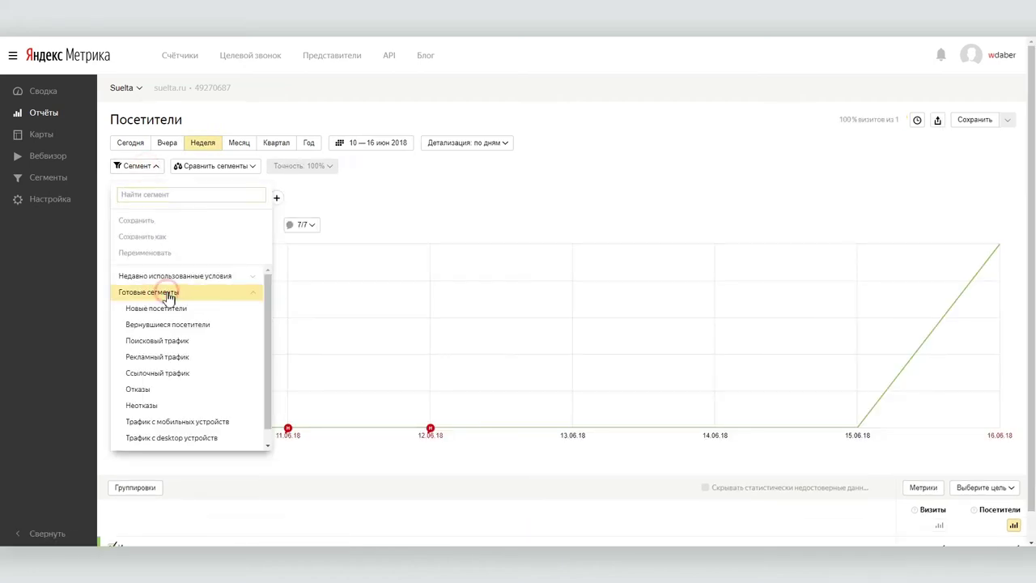
left_click(158, 315)
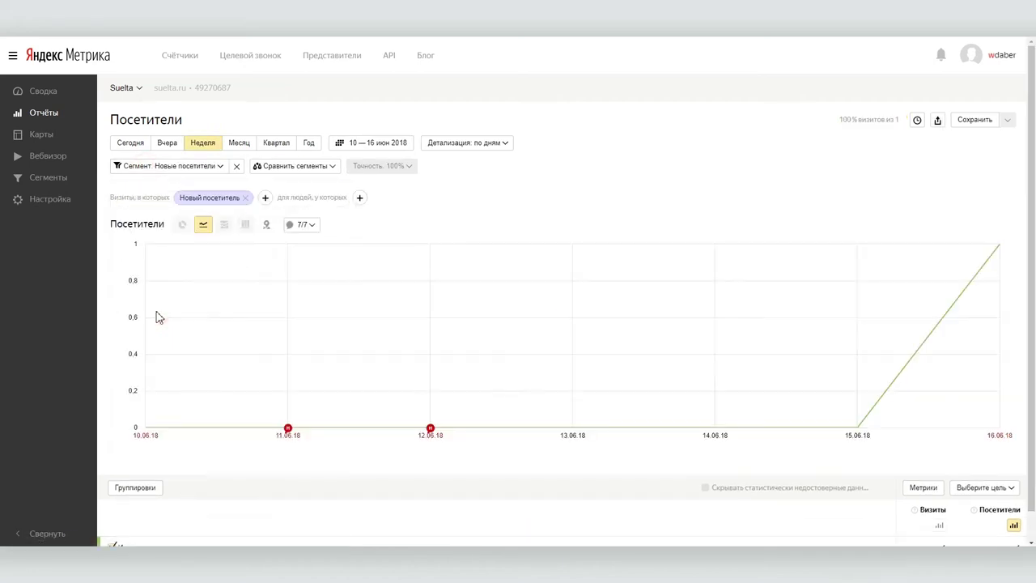
- Add a visit condition restricting the last traffic source to the social network Facebook
left_click(266, 197)
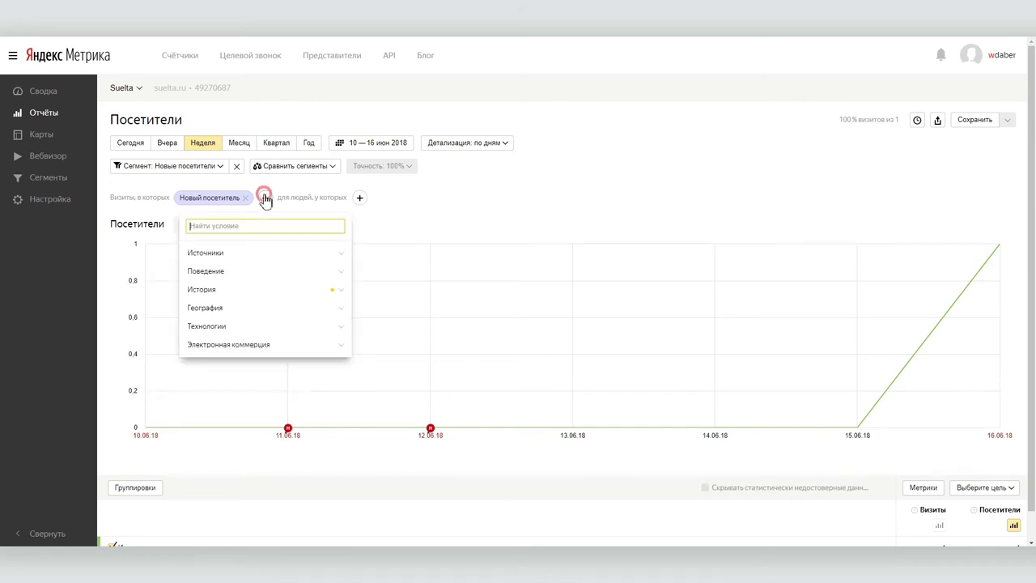
left_click(221, 254)
left_click(233, 271)
left_click(229, 373)
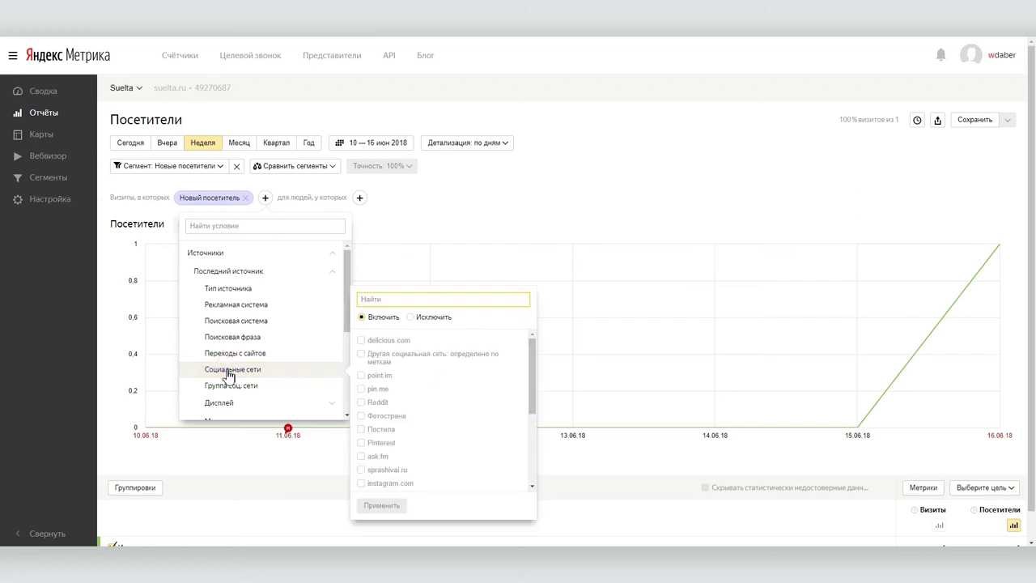
scroll(389, 396, "down", 5)
left_click(361, 446)
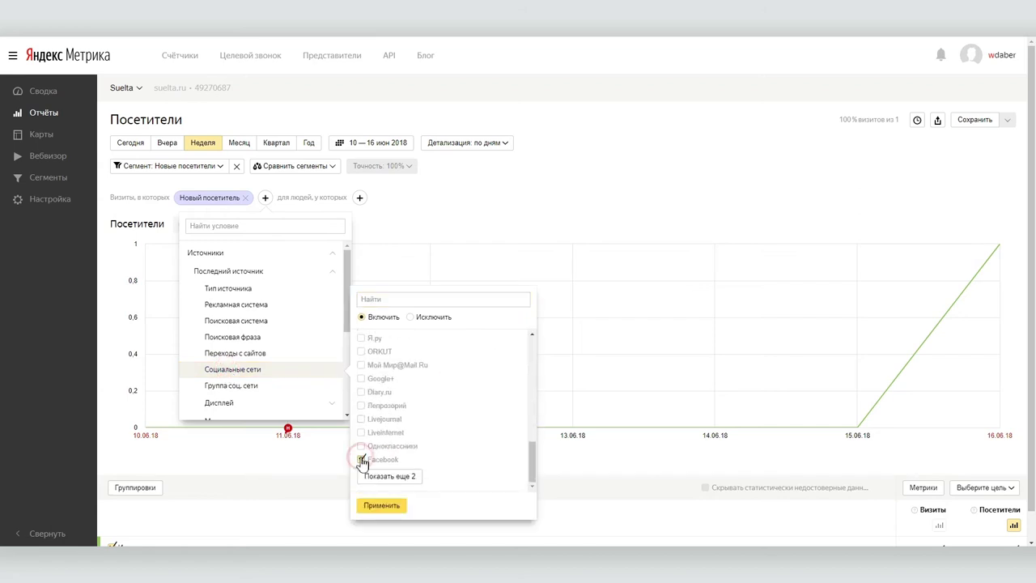
left_click(361, 459)
left_click(381, 505)
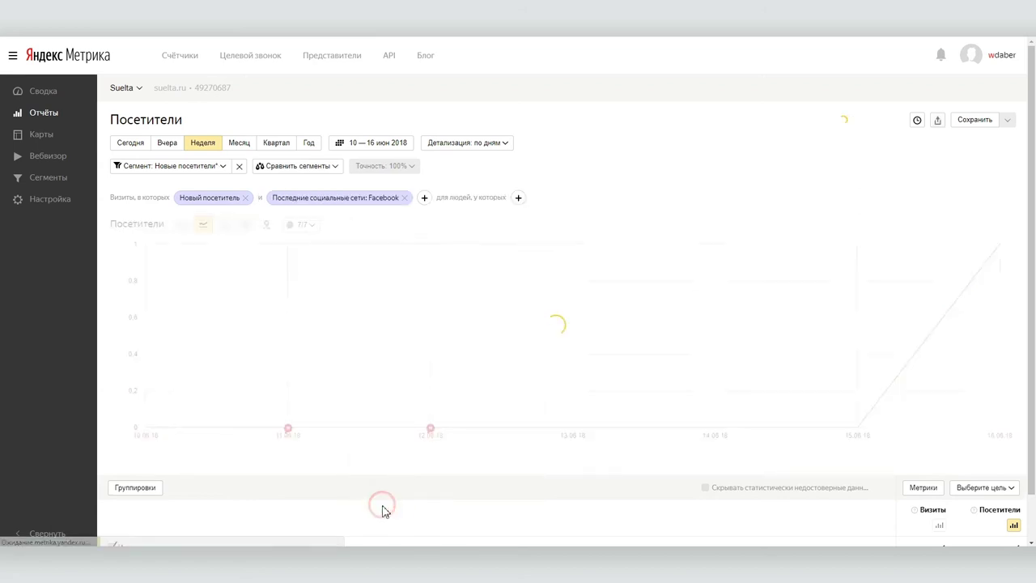
- Add a people condition limiting the gender (Пол) to мужской
left_click(519, 199)
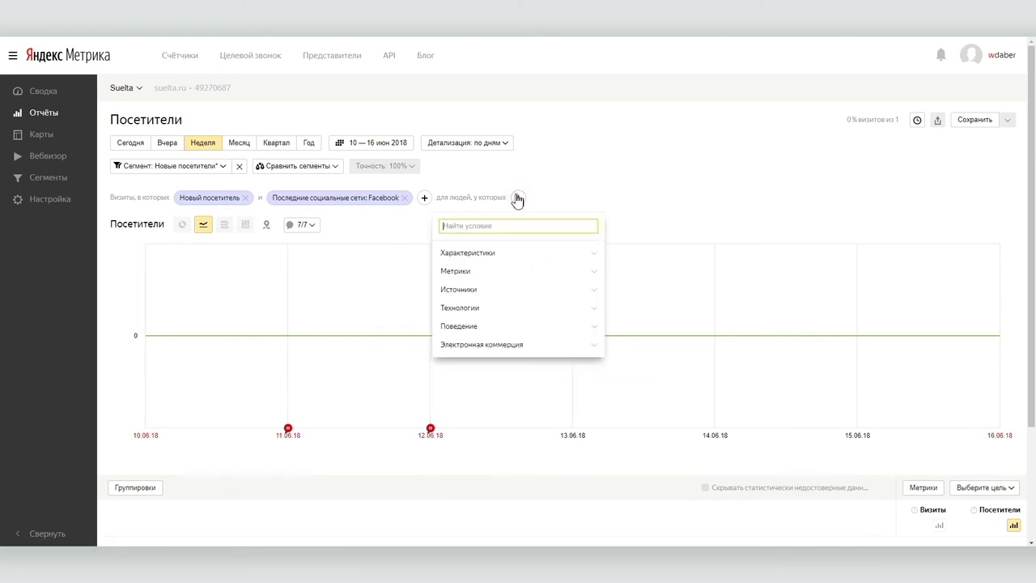
left_click(489, 253)
left_click(453, 269)
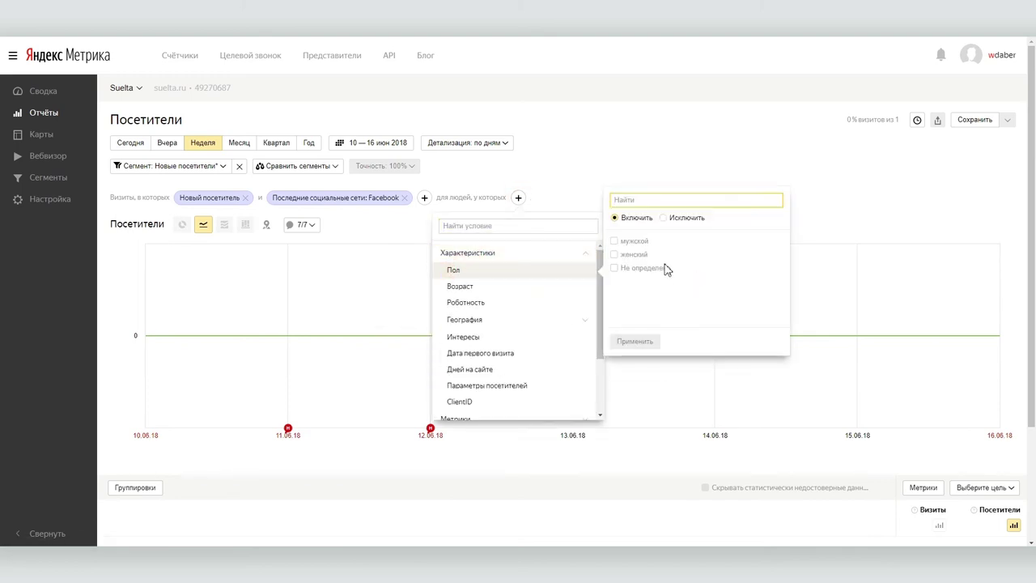
left_click(619, 242)
left_click(635, 341)
- Add an age condition (Возраст) for people, including the groups 25-34, 35-44 and 45-54 года
left_click(587, 198)
left_click(548, 253)
left_click(558, 287)
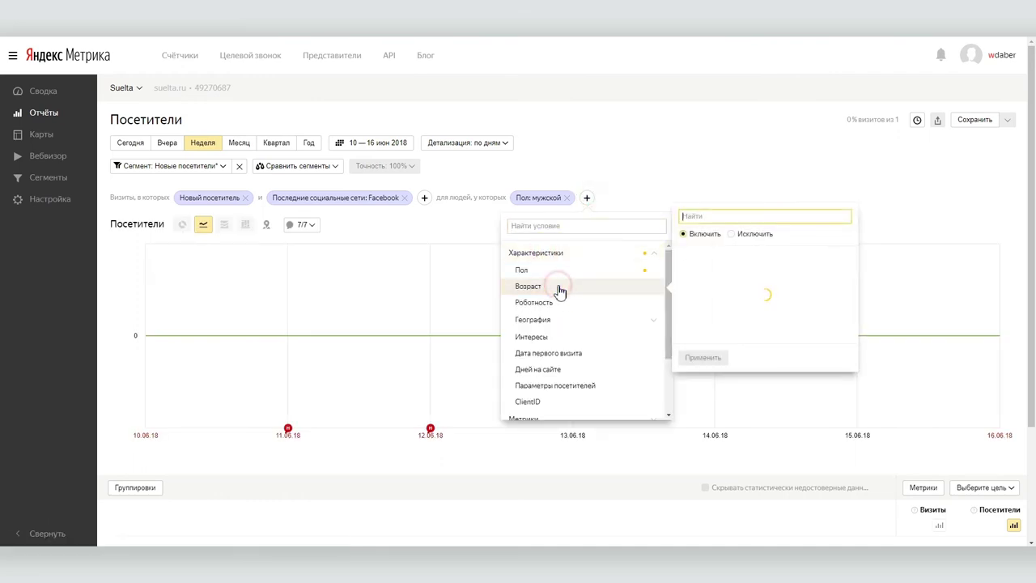
left_click(682, 271)
left_click(684, 285)
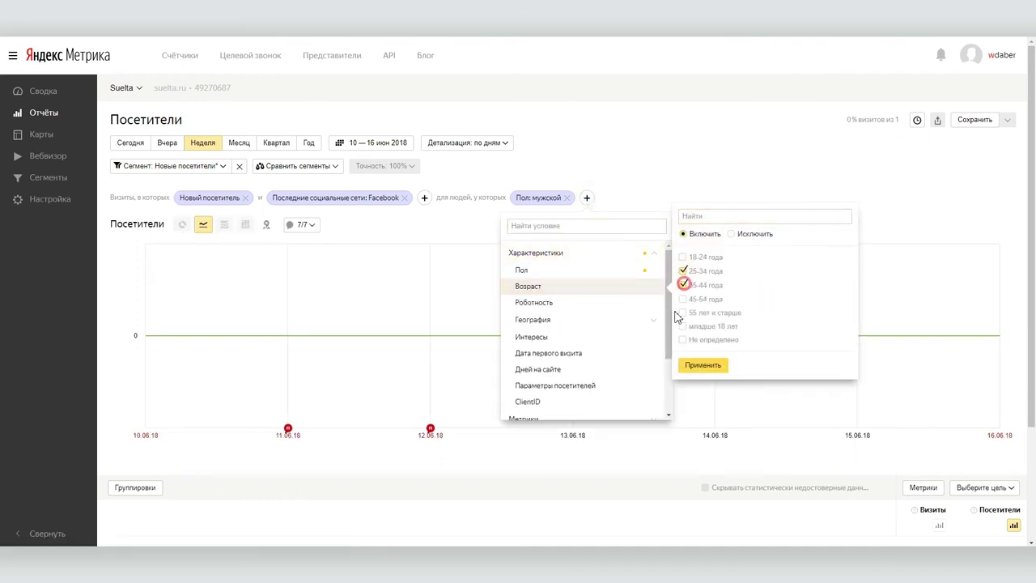
left_click(682, 298)
left_click(702, 365)
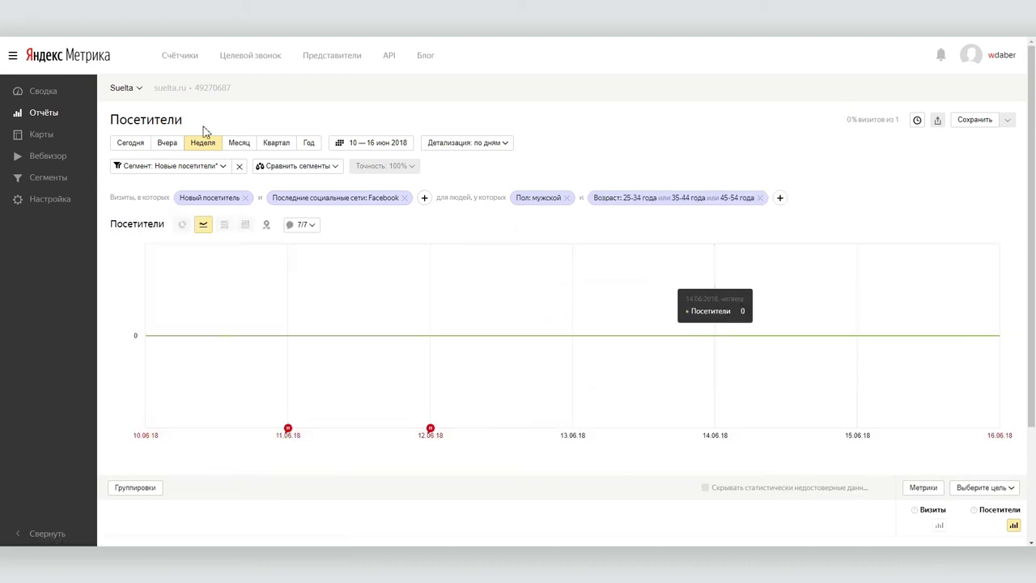
- Save the segment as "Мужчины из Facebook 25-54" and open its report from the saved segments list
left_click(182, 173)
left_click(173, 230)
type("Мужчины из Facebook 25-54")
left_click(442, 327)
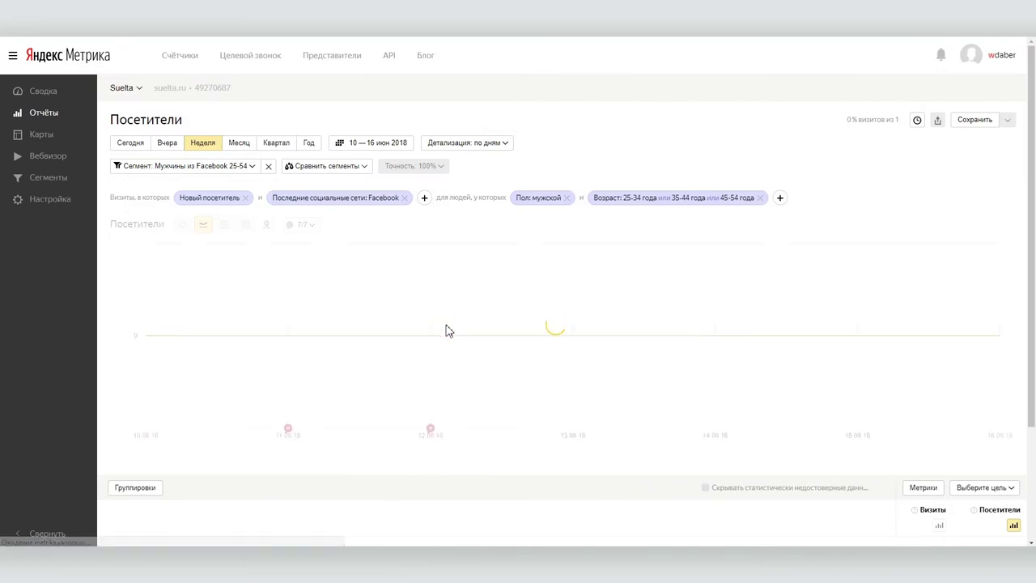
left_click(44, 181)
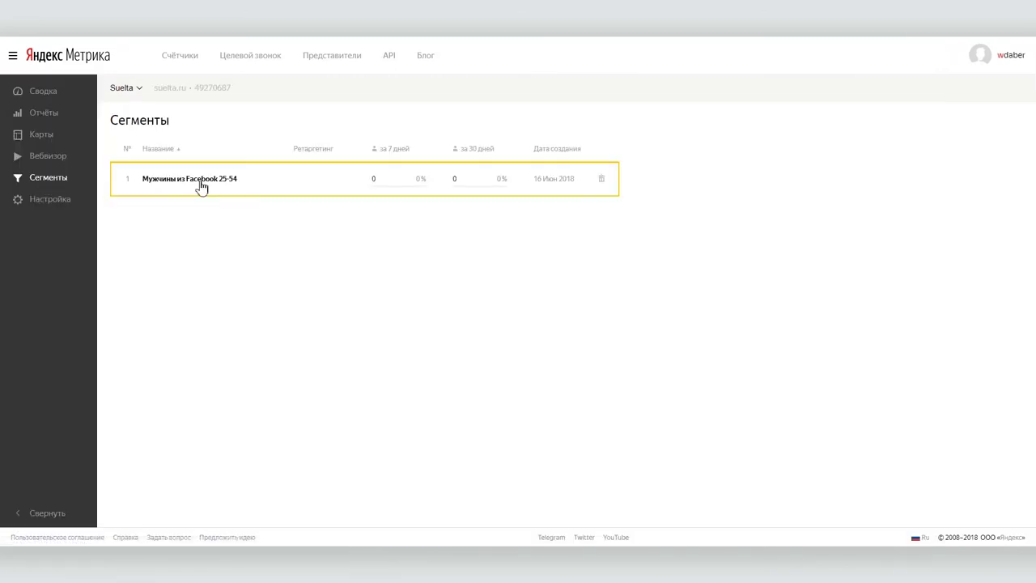
left_click(189, 181)
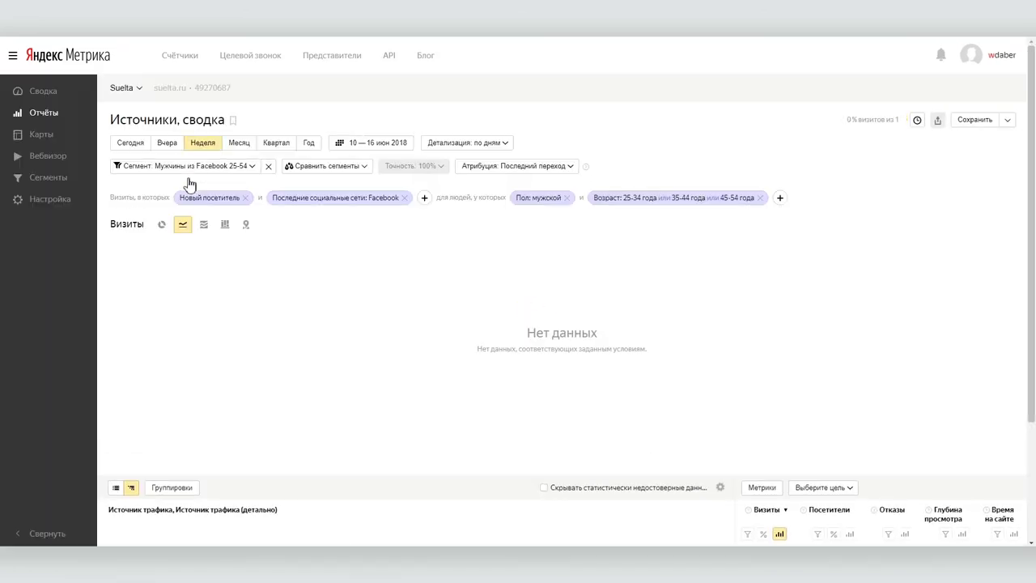
- Look through the counter's settings page and the extra actions available for Suelta in the counters list
left_click(36, 203)
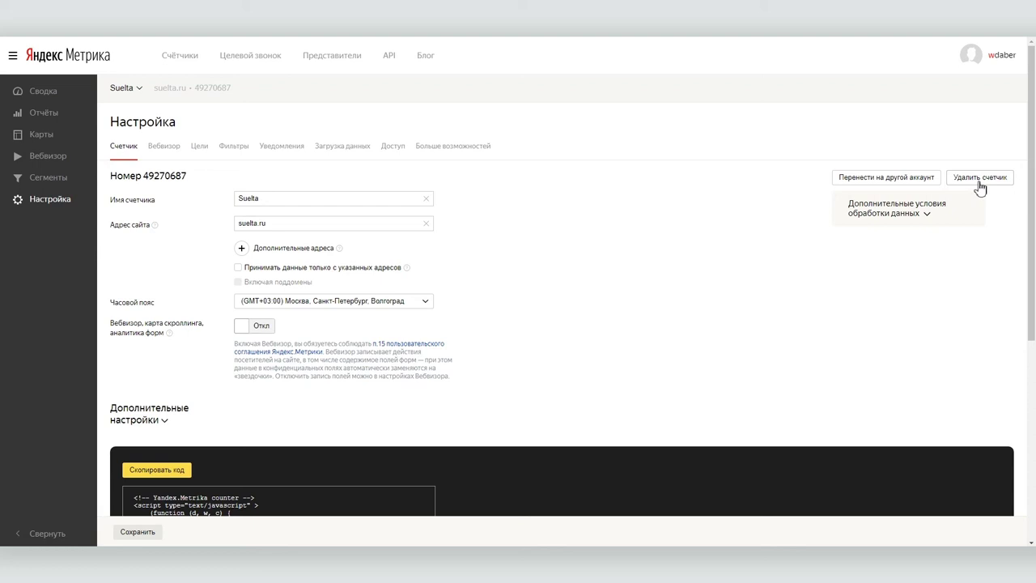
left_click(179, 55)
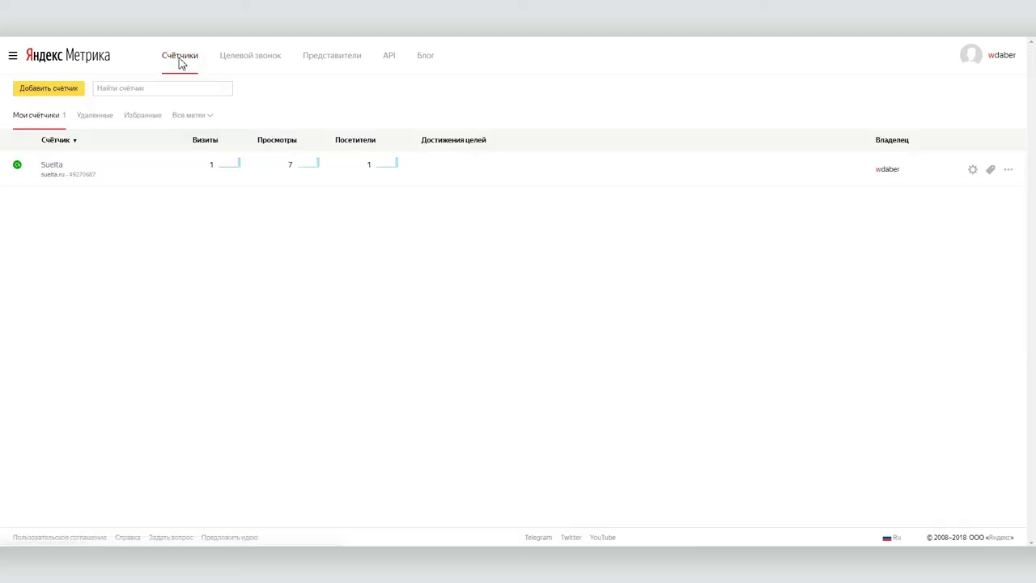
left_click(1009, 169)
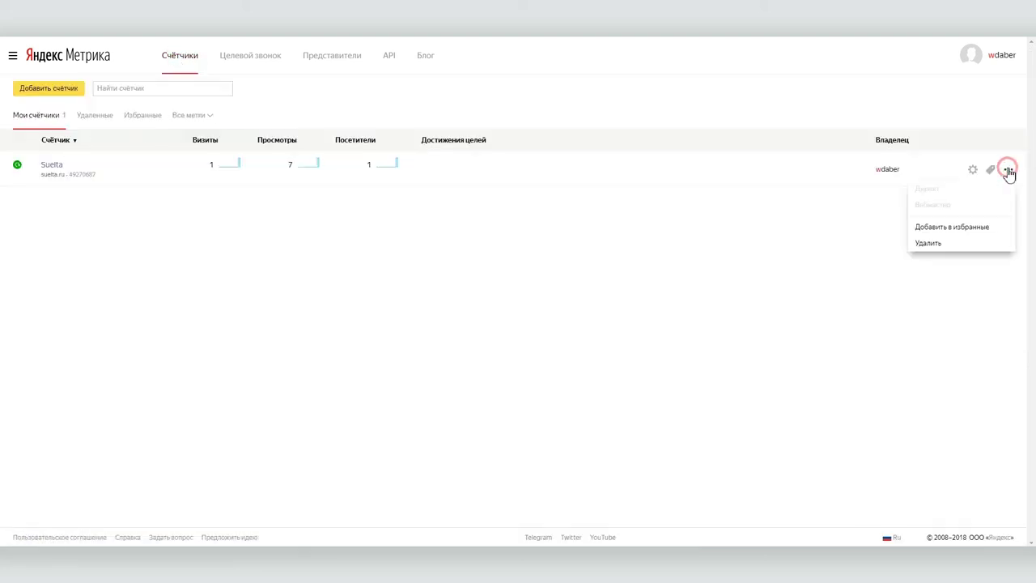
left_click(969, 113)
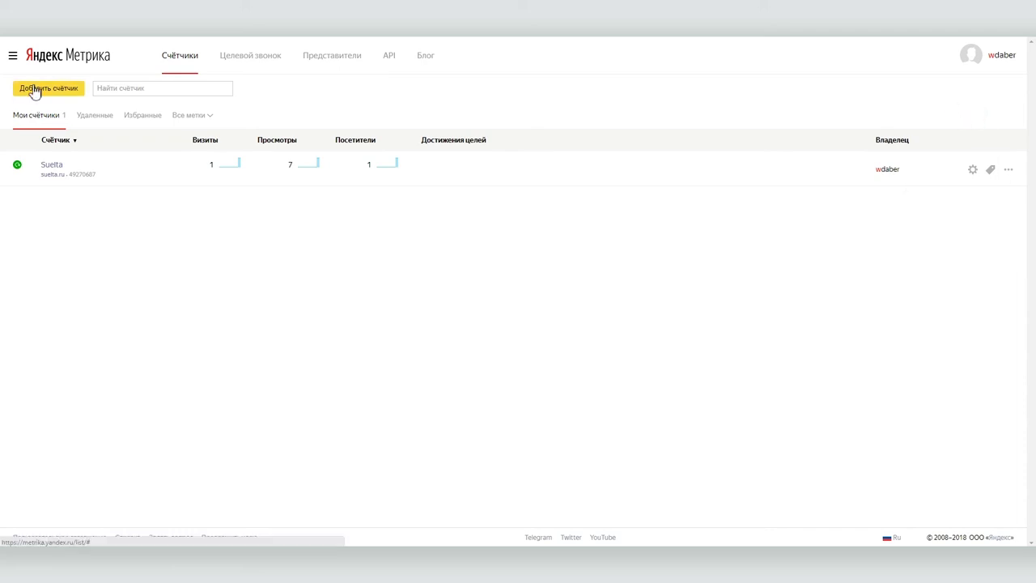
- Open the Suelta summary and rearrange its widgets so Новые посетители heads the first column and Посетители heads the second
left_click(50, 167)
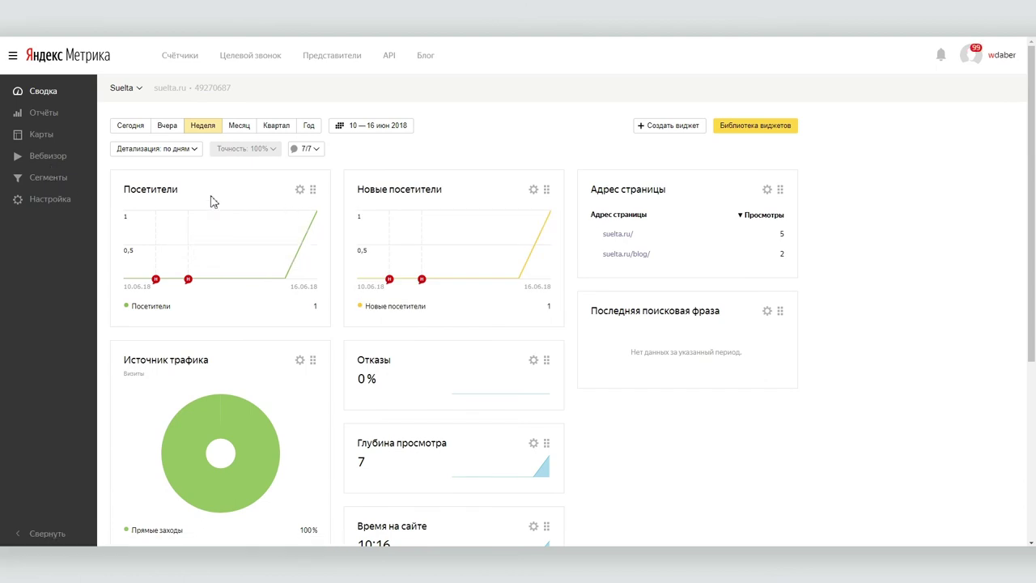
left_click_drag(316, 189, 539, 208)
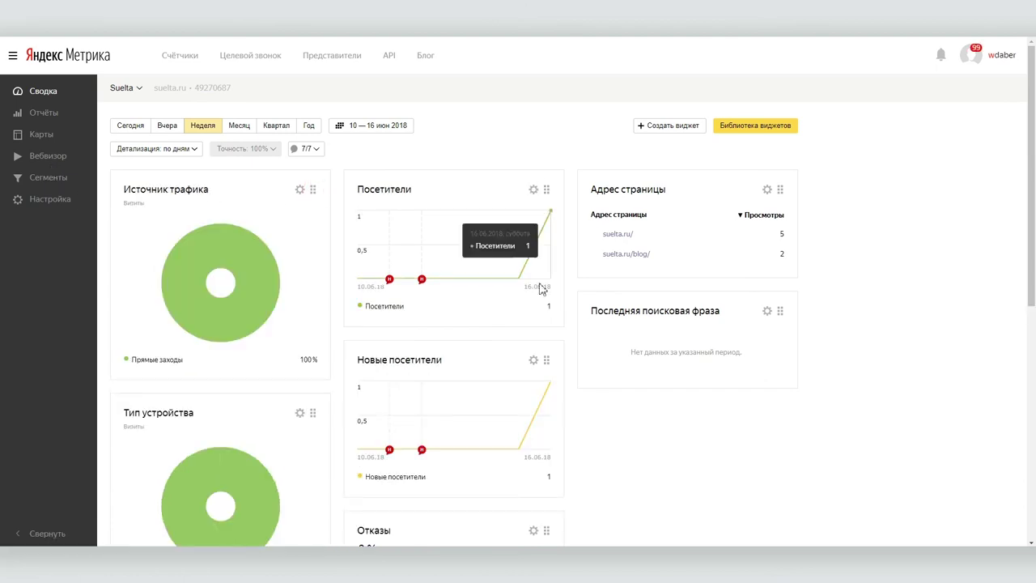
left_click_drag(315, 189, 317, 464)
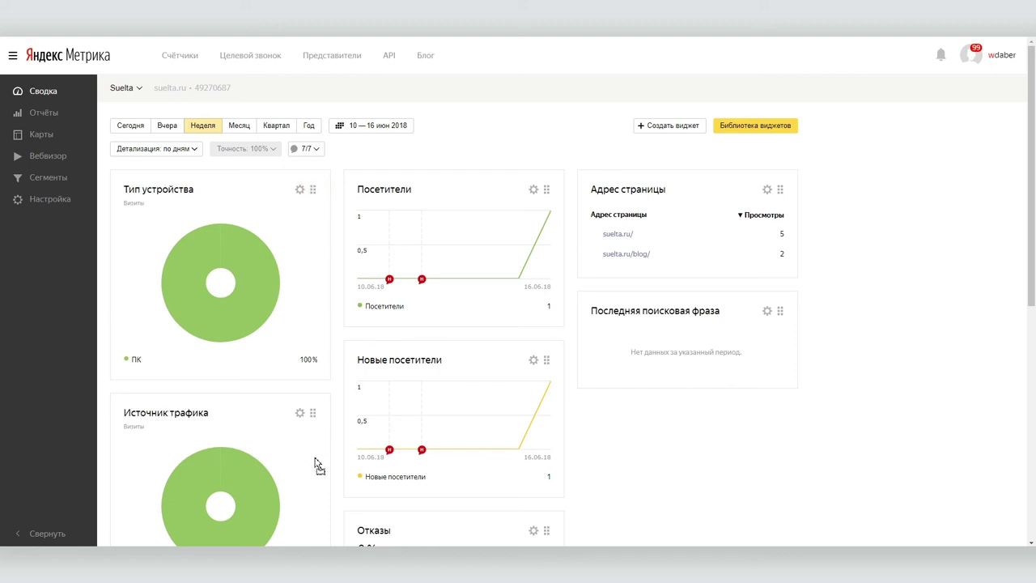
scroll(288, 368, "down", 2)
left_click_drag(314, 305, 303, 154)
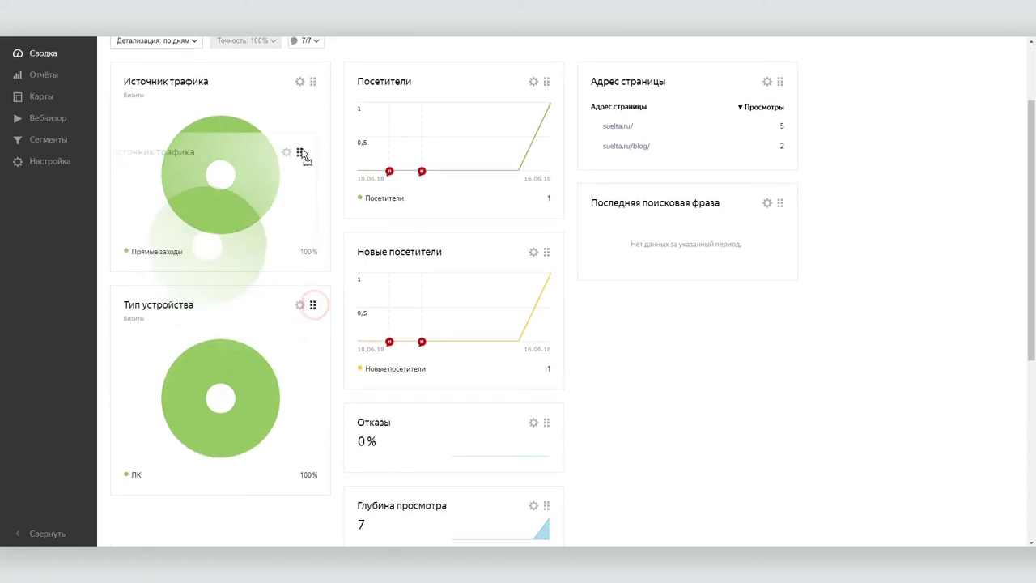
left_click_drag(547, 253, 272, 305)
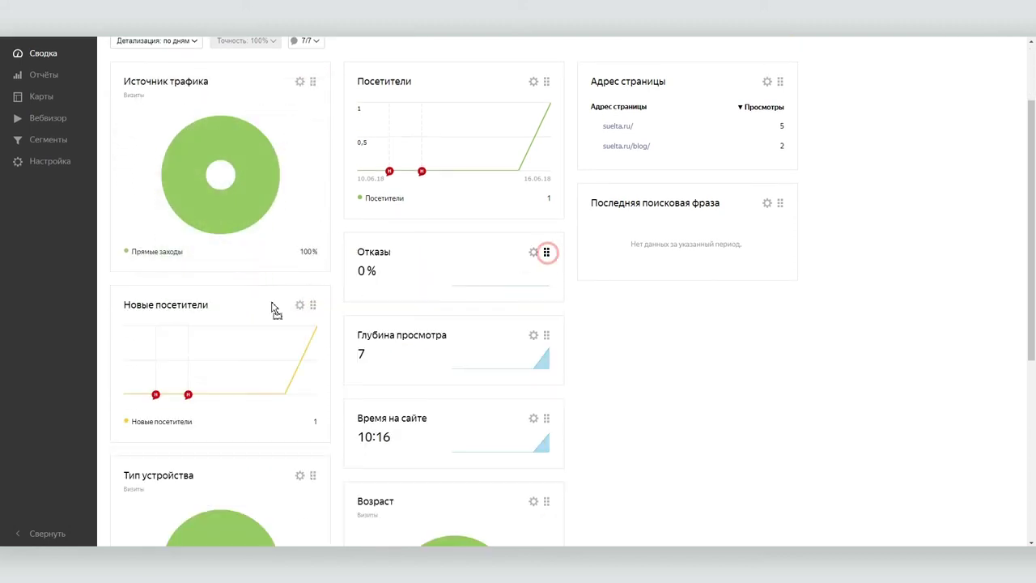
scroll(330, 351, "down", 3)
scroll(340, 368, "up", 5)
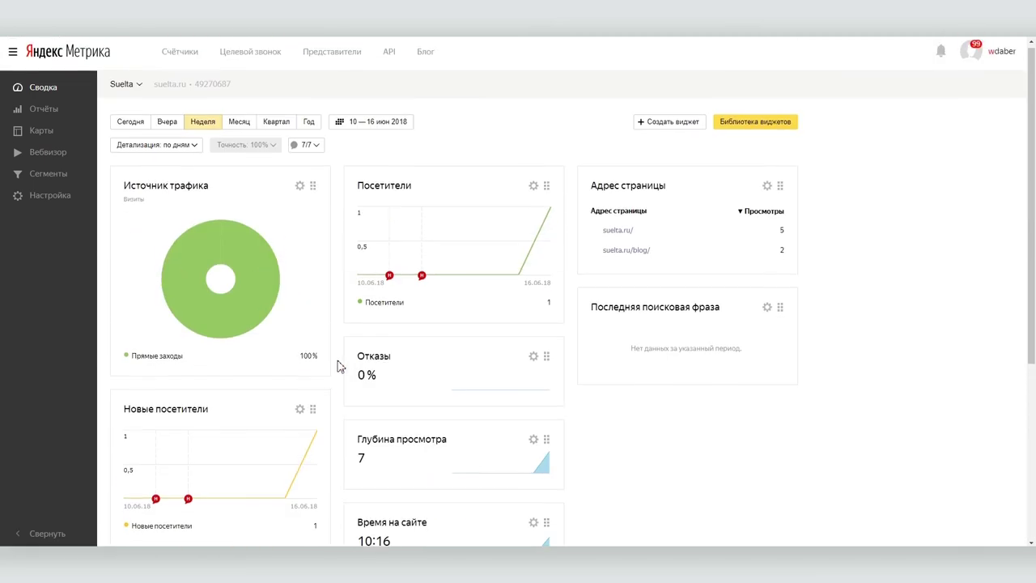
left_click_drag(318, 363, 288, 191)
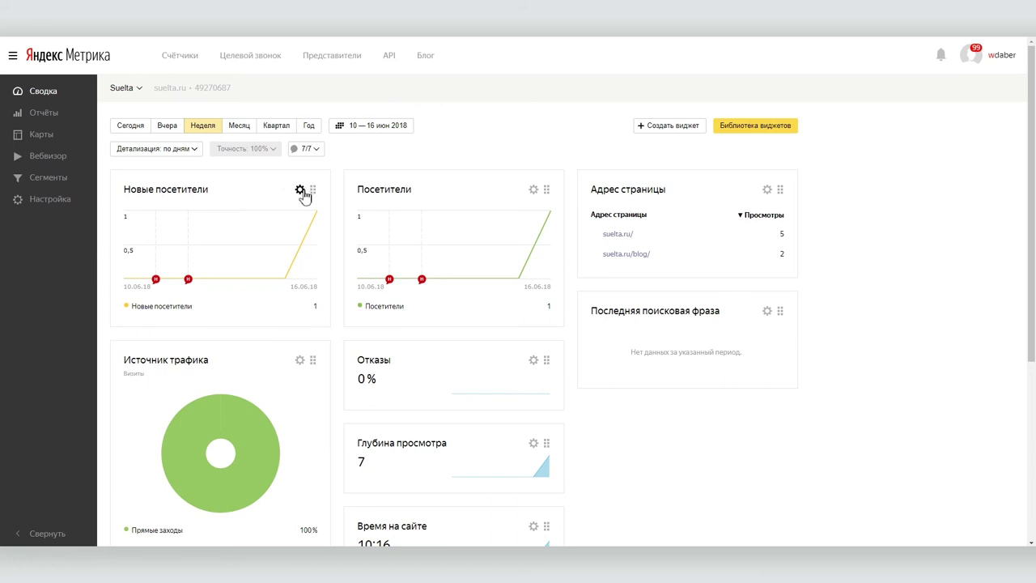
- Add Просмотры as the first chart line of the Новые посетители widget and save it
left_click(299, 189)
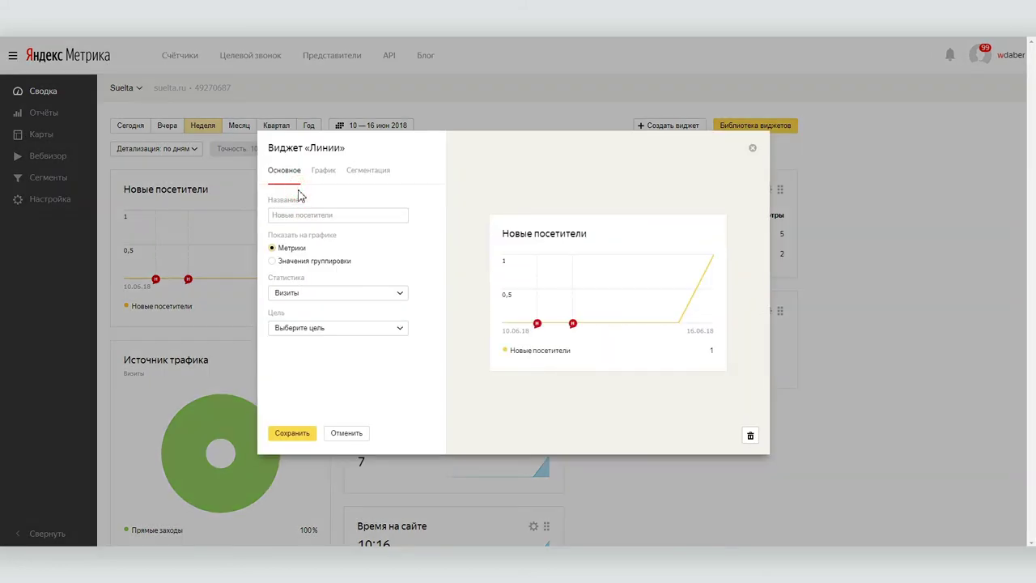
left_click(322, 171)
left_click(396, 219)
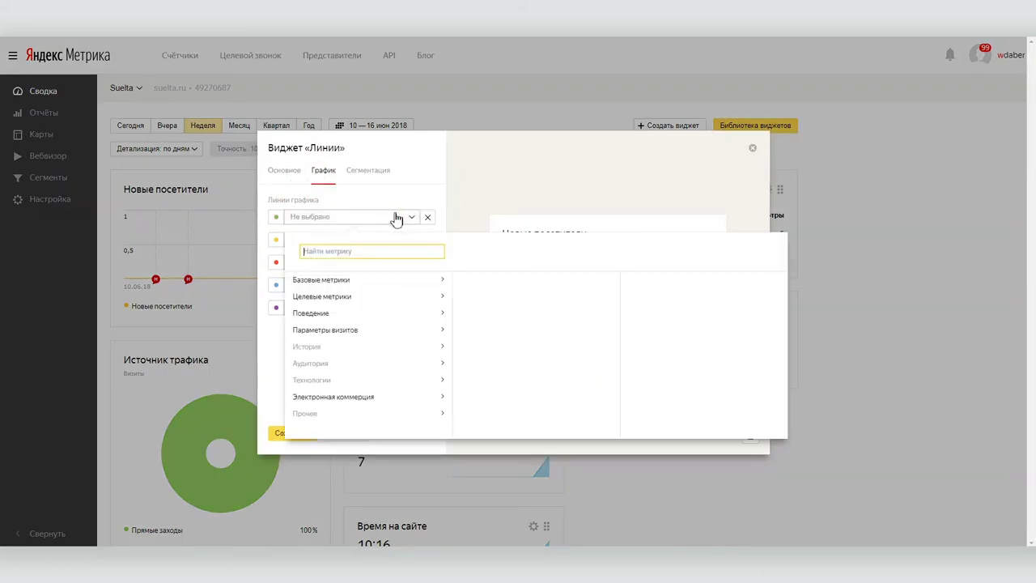
mouse_move(393, 287)
left_click(513, 296)
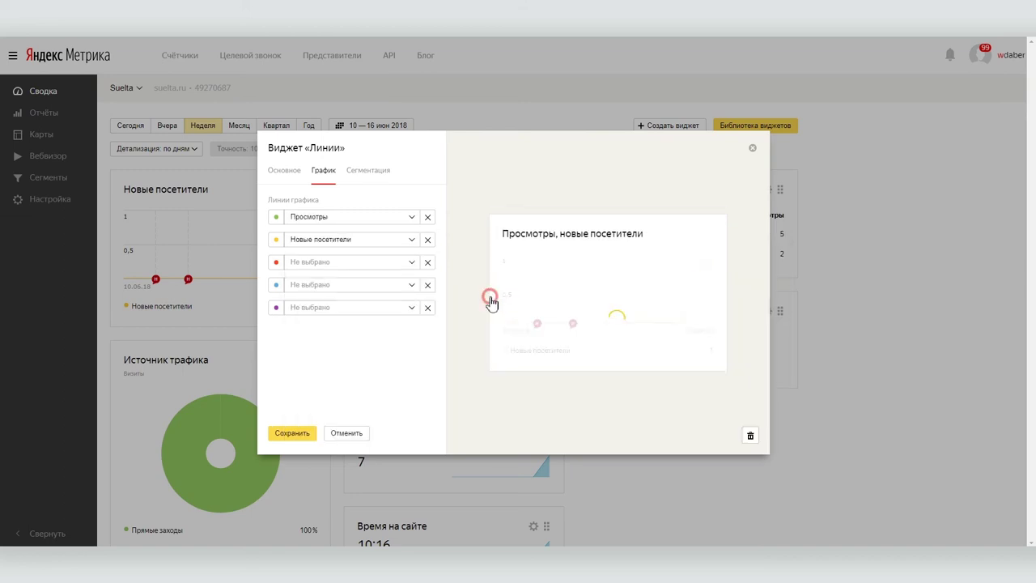
left_click(280, 435)
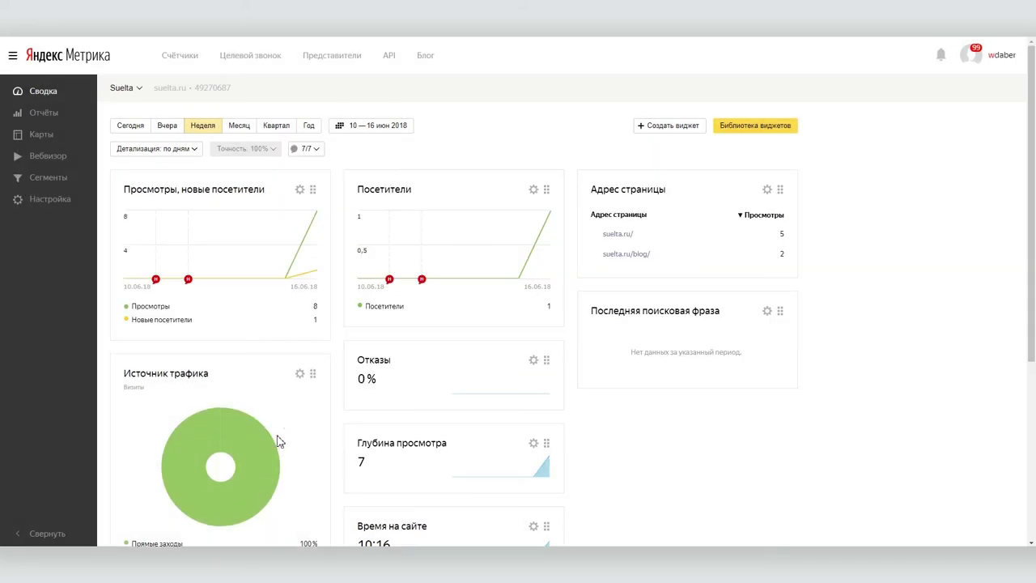
- Create a Показатель widget using the Скорость сайта statistics and the metric Время до отрисовки
left_click(643, 128)
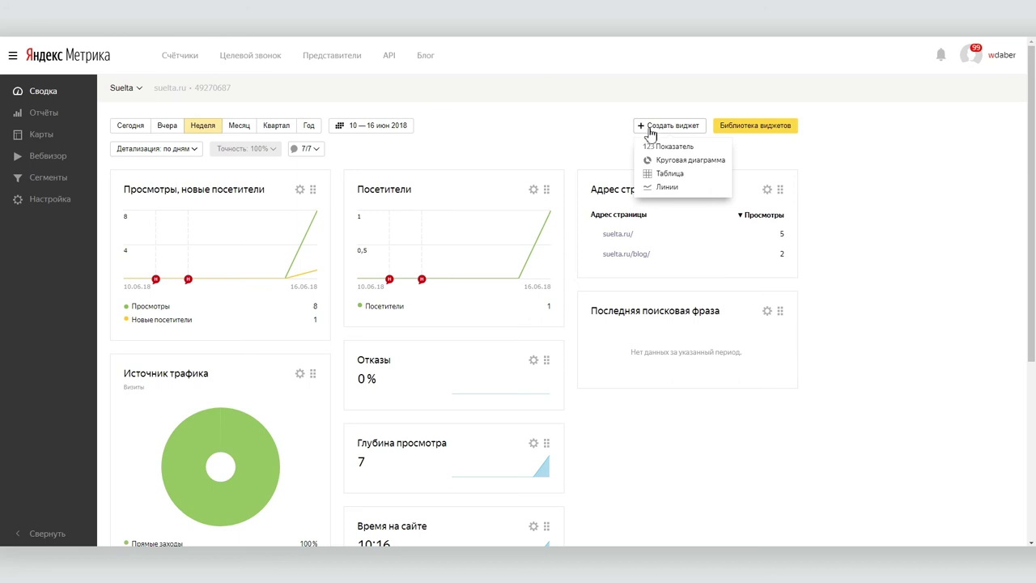
left_click(662, 146)
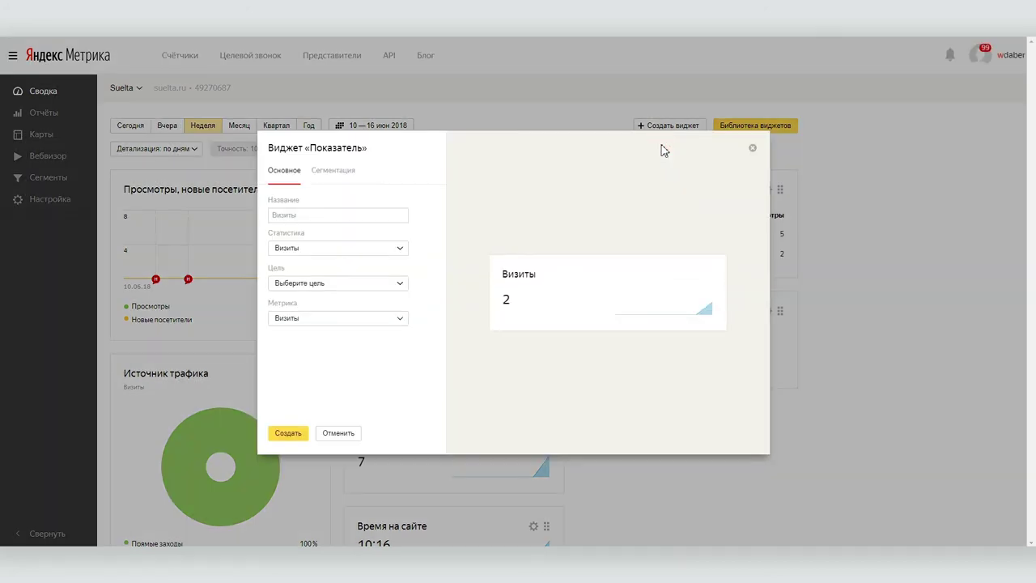
left_click(352, 245)
left_click(313, 324)
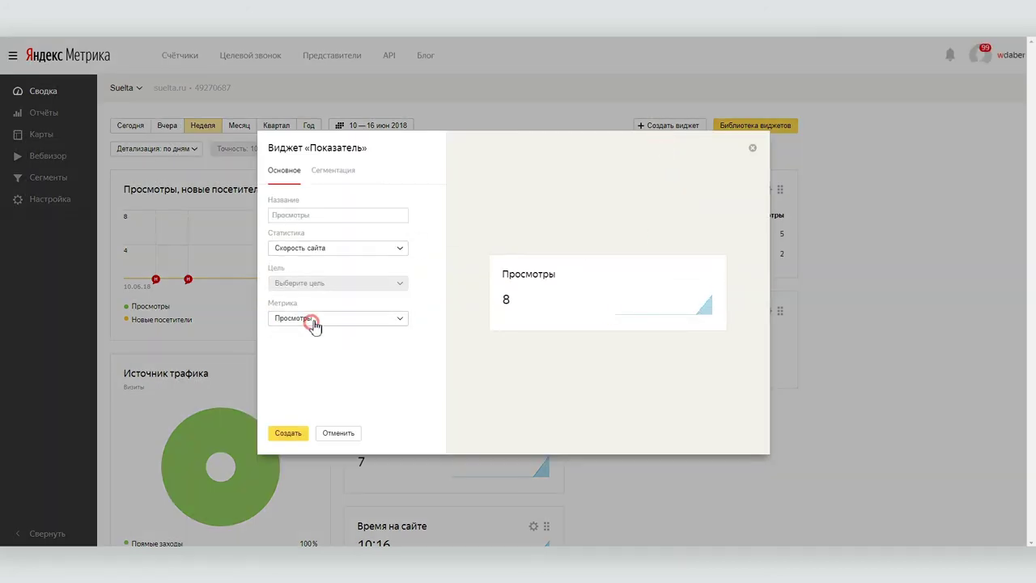
left_click(323, 318)
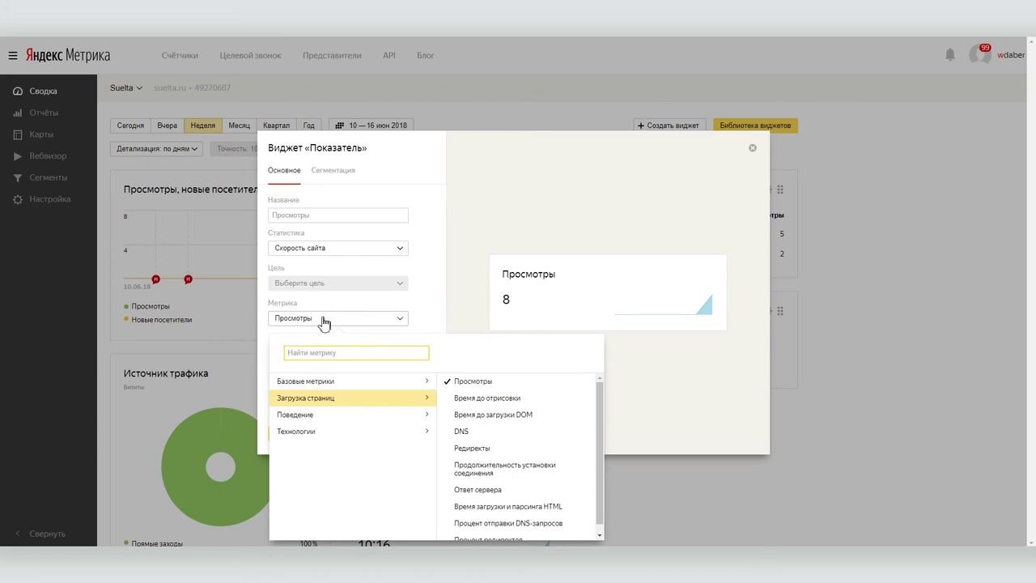
left_click(496, 398)
left_click(287, 432)
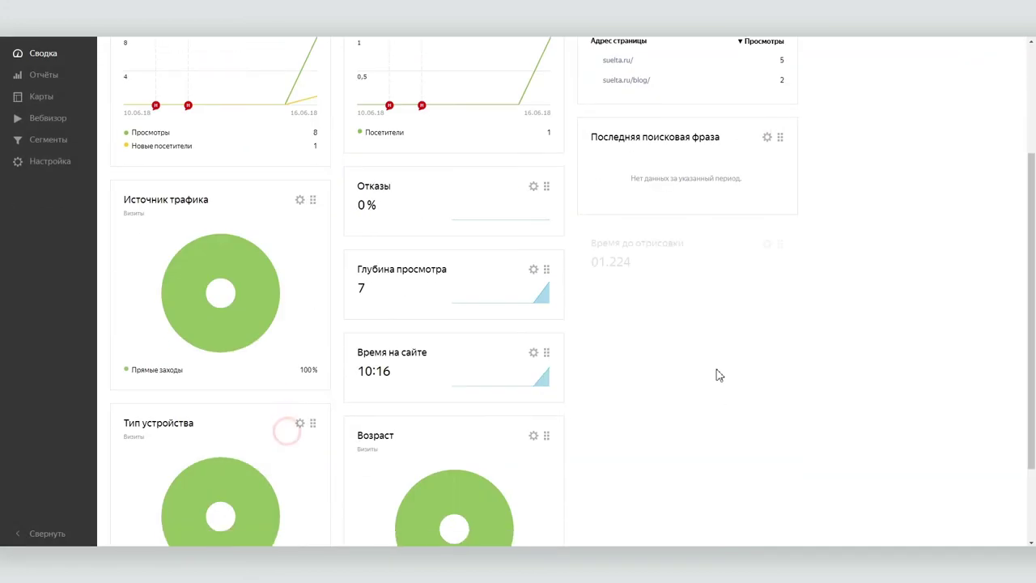
- Create another Показатель widget from the Скорость сайта statistics with the metric Ответ сервера
scroll(931, 322, "up", 5)
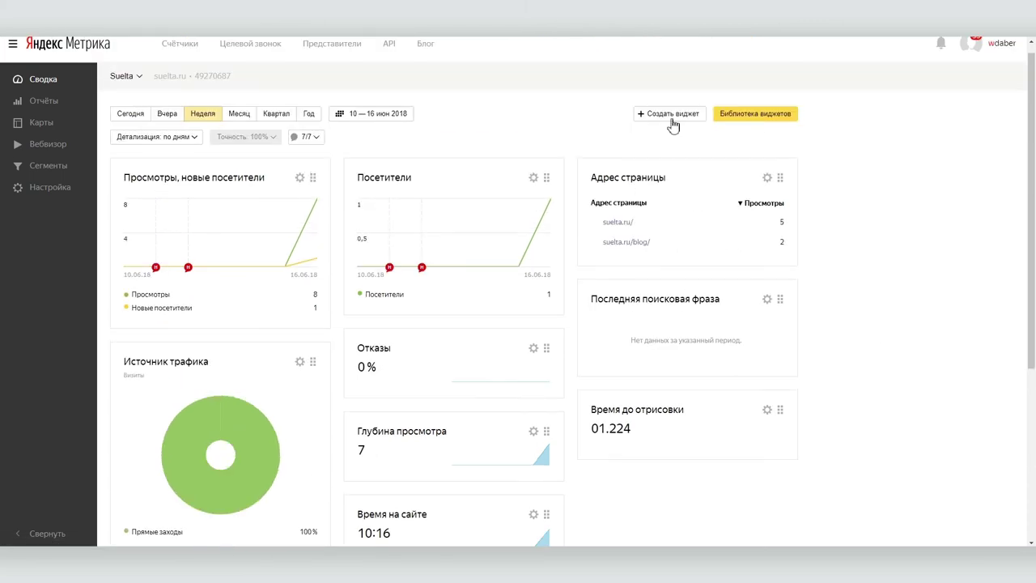
left_click(666, 113)
left_click(639, 145)
left_click(308, 318)
scroll(530, 493, "down", 1)
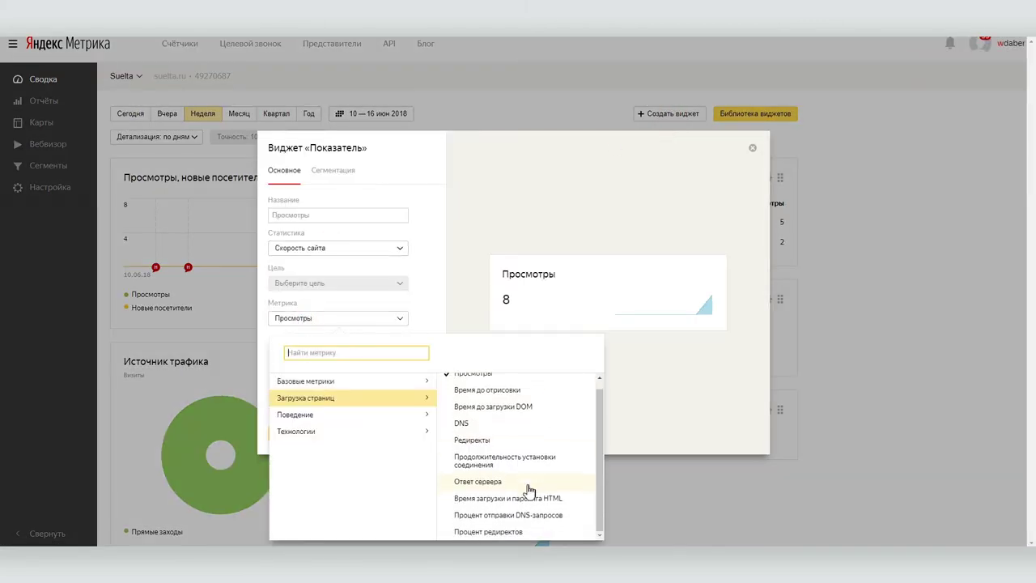
left_click(510, 484)
scroll(283, 441, "down", 3)
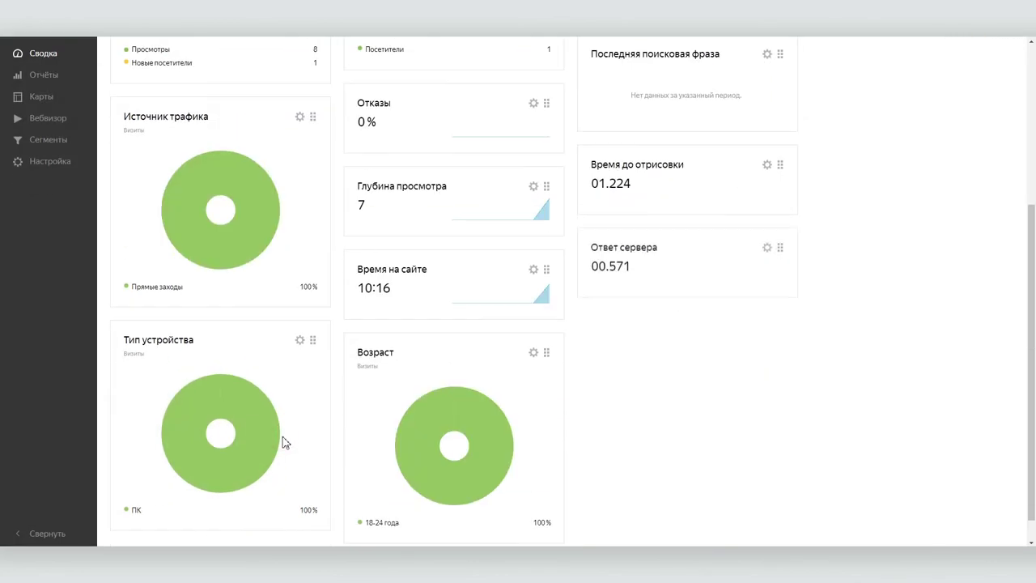
- Delete the Время до отрисовки and Ответ сервера widgets from the summary page
scroll(823, 359, "up", 2)
left_click(765, 315)
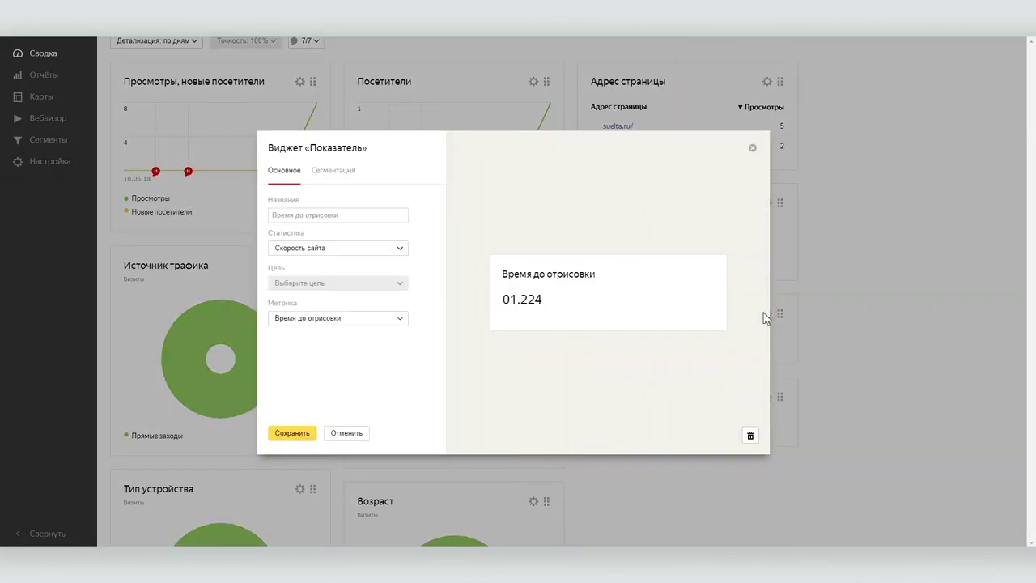
left_click(753, 435)
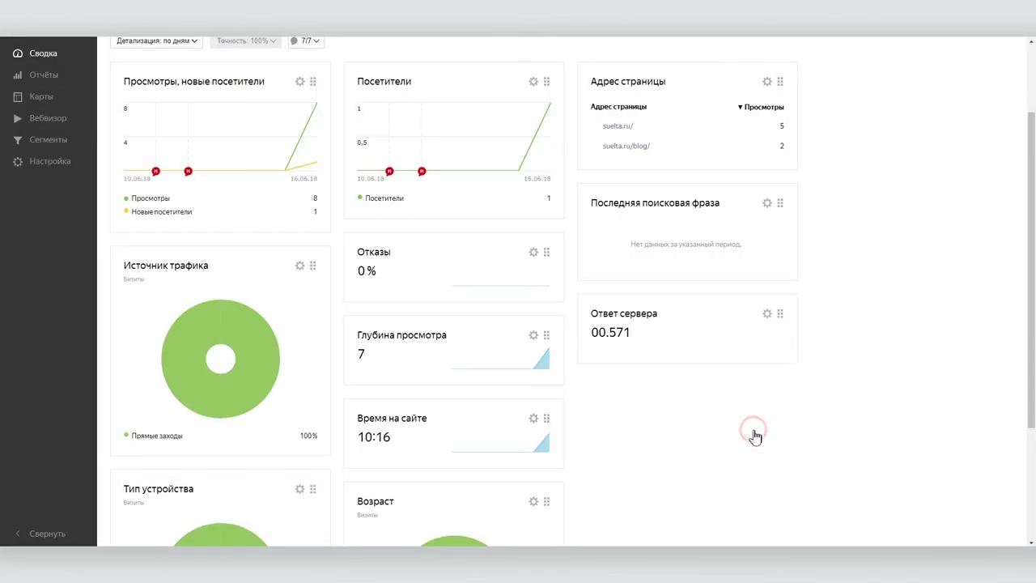
left_click(768, 314)
left_click(753, 436)
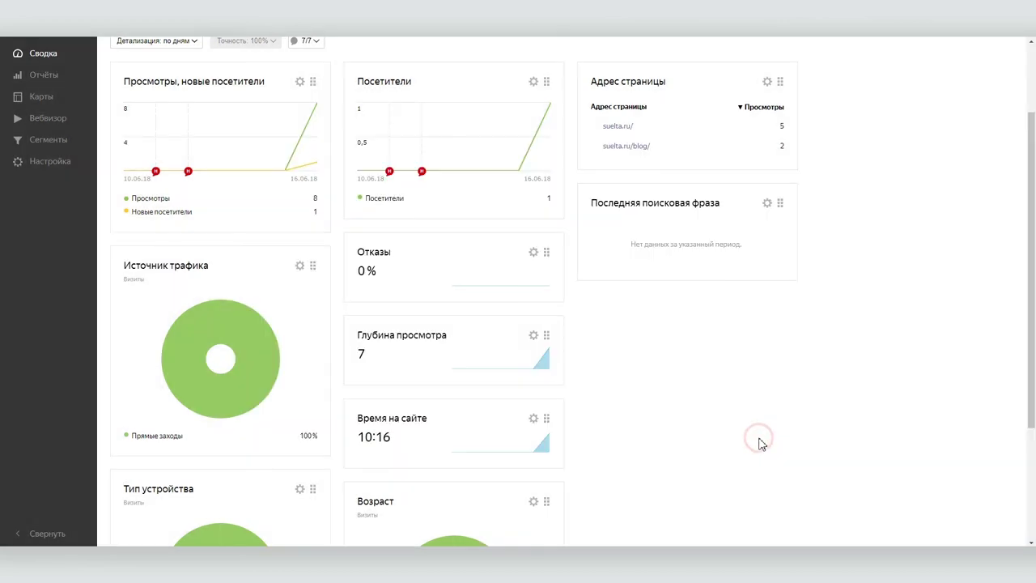